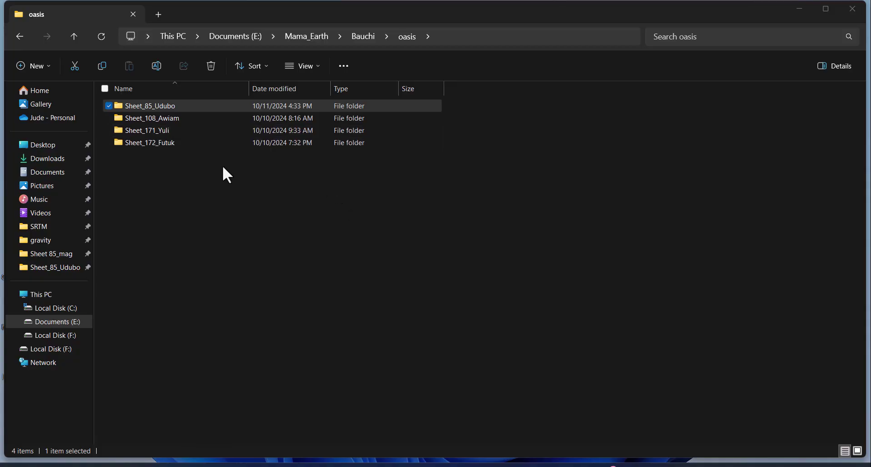
# Go to the 108_Awiam folder inside Sheet_108_Awiam, sort its files by type and open the 108_Awiam.gpf project in Oasis montaj
pyautogui.doubleClick(192, 118)
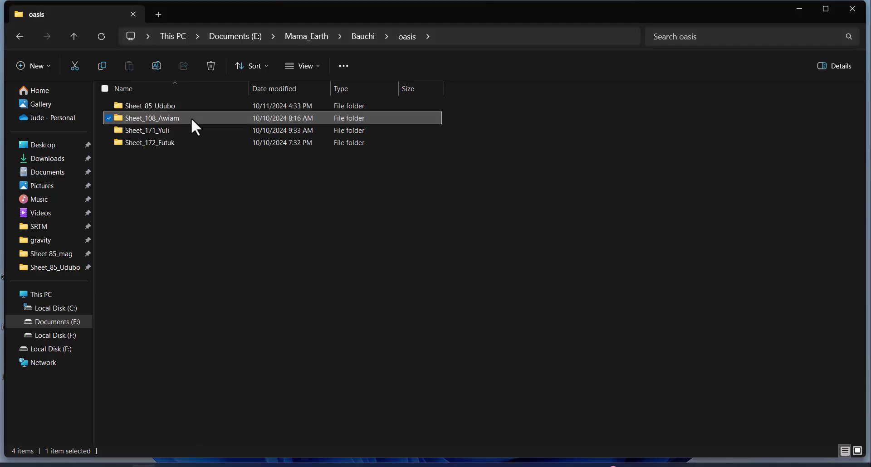
pyautogui.doubleClick(190, 107)
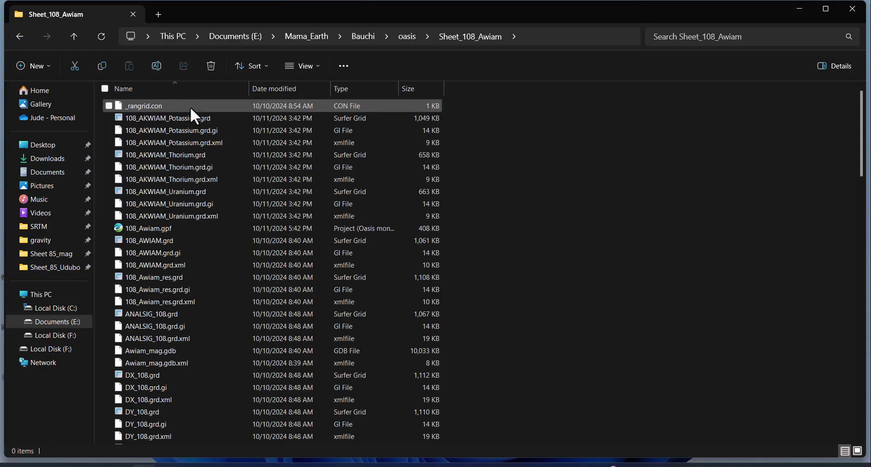
pyautogui.click(350, 88)
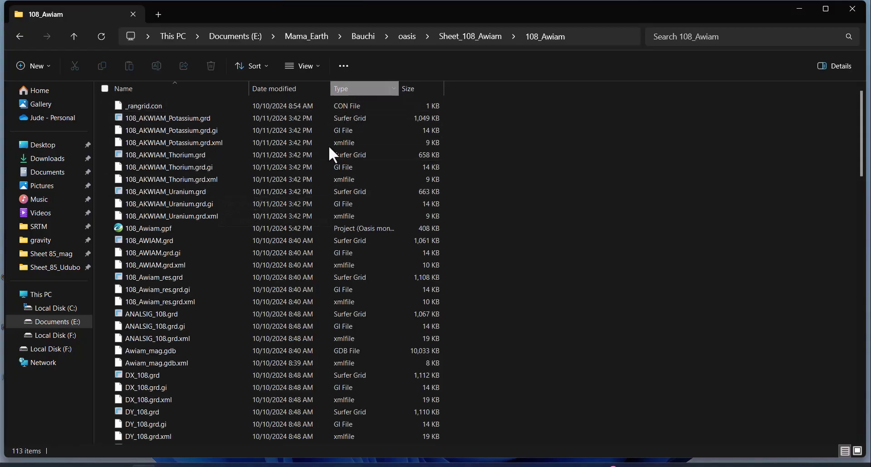
pyautogui.scroll(-9, 197, 206)
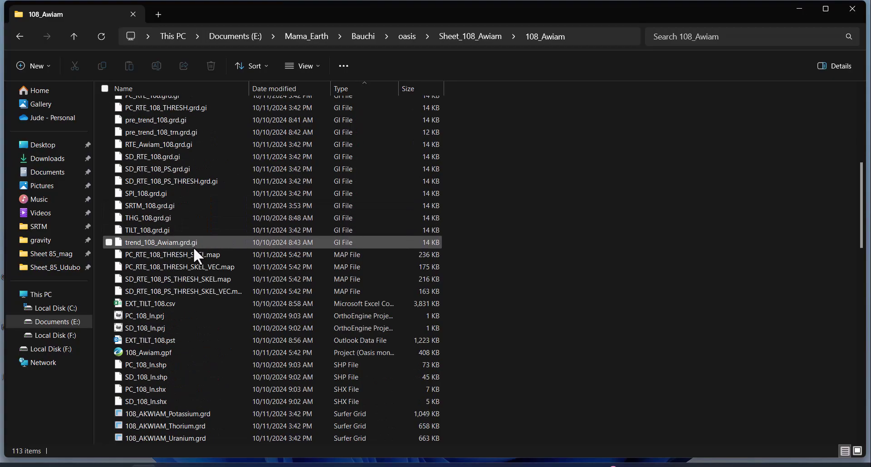
pyautogui.click(180, 315)
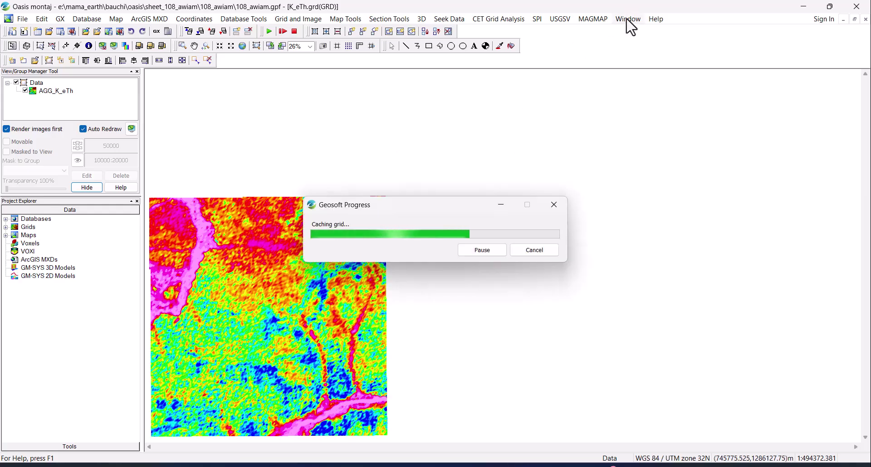
# Close all open project windows and display the RTE_Awiam_108.grd grid
pyautogui.click(628, 19)
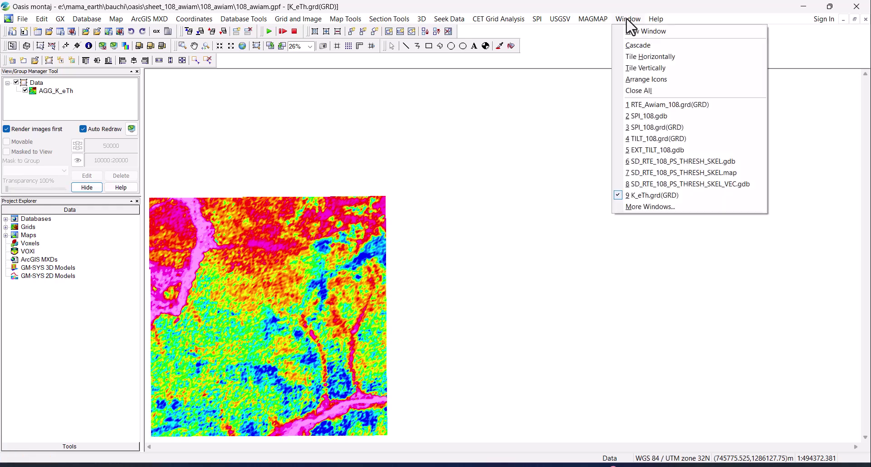
pyautogui.click(639, 91)
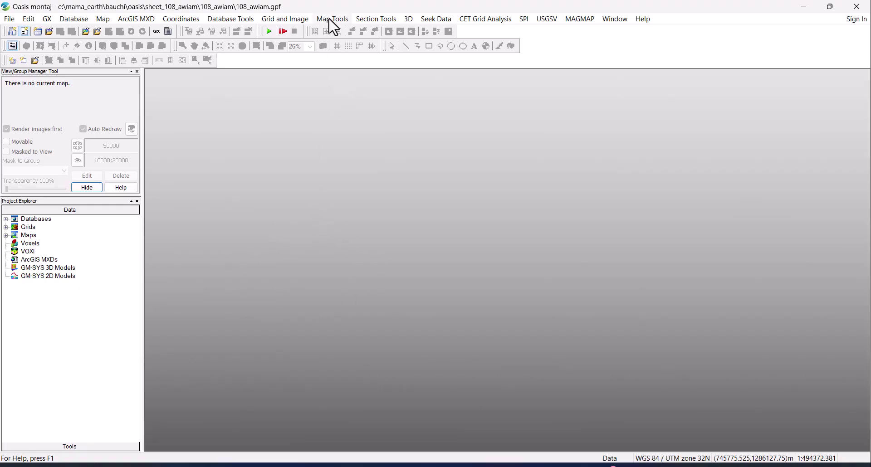
pyautogui.click(6, 227)
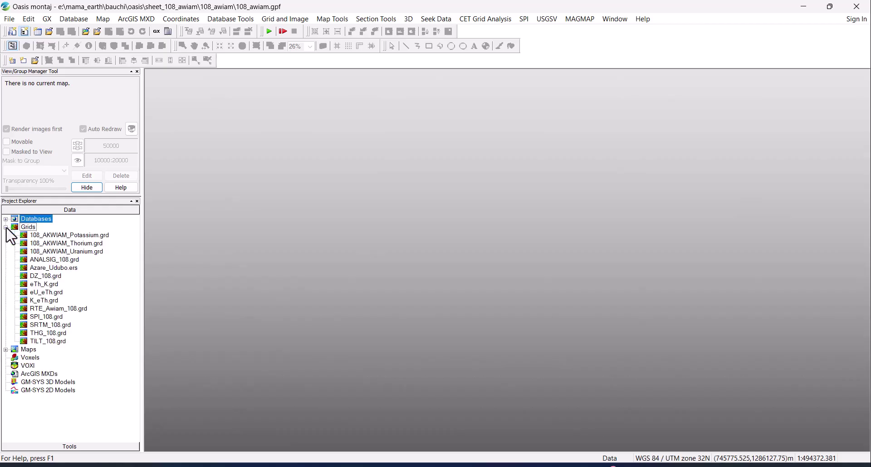
pyautogui.doubleClick(51, 309)
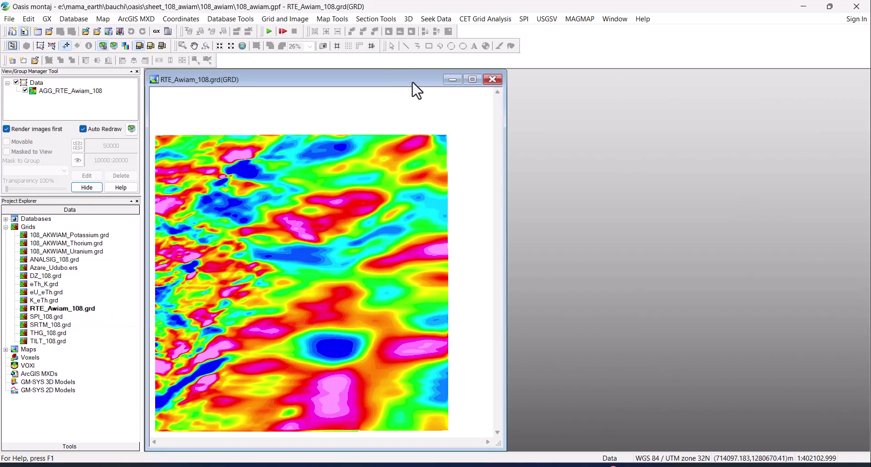
# Start a new map from X,Y and take its data range from the RTE_Awiam_108.grd grid
pyautogui.click(327, 19)
pyautogui.moveTo(336, 33)
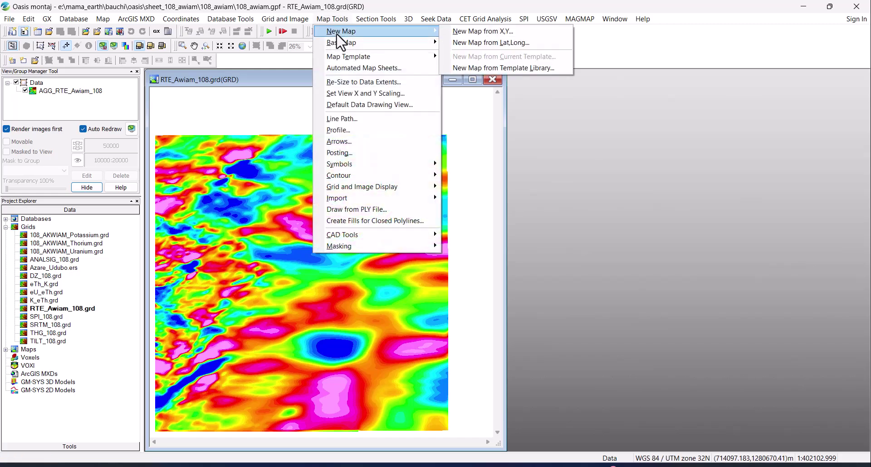
pyautogui.click(493, 33)
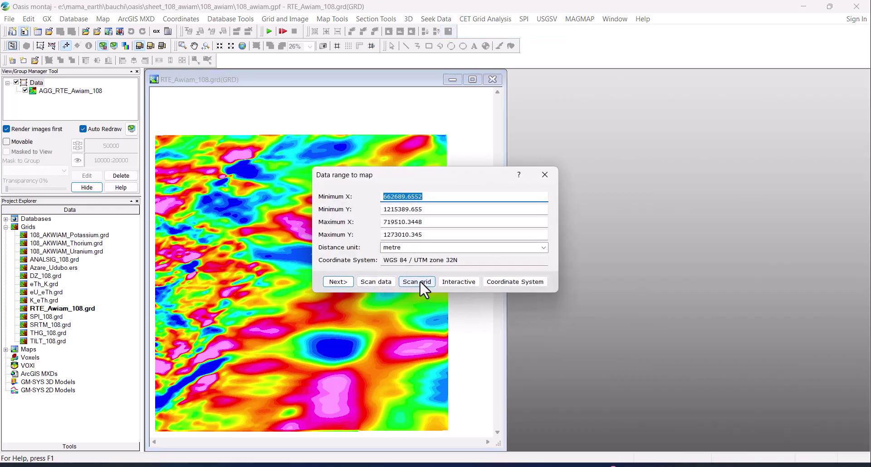
pyautogui.click(420, 281)
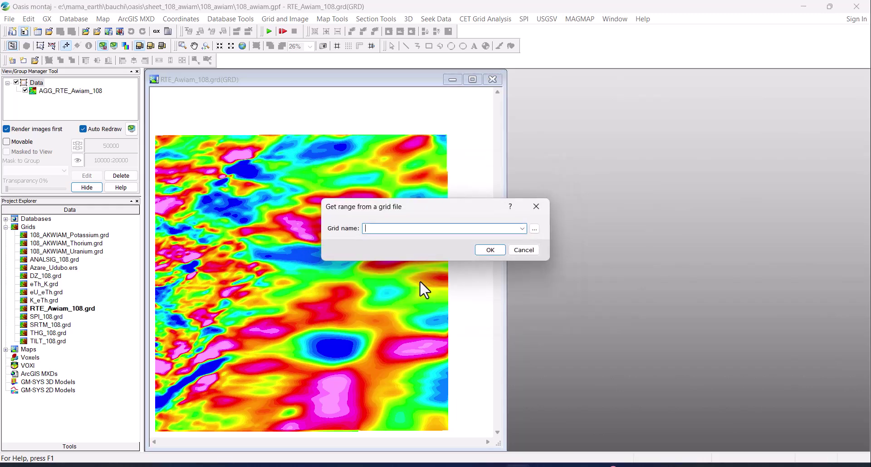
pyautogui.click(525, 228)
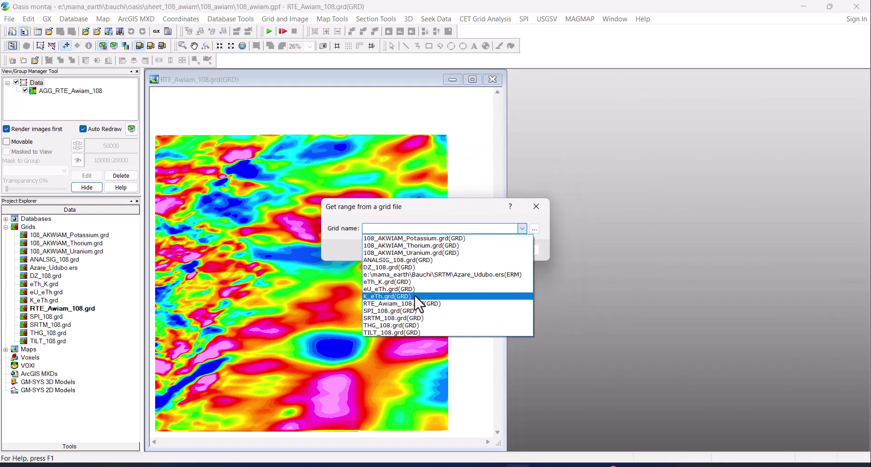
pyautogui.click(409, 311)
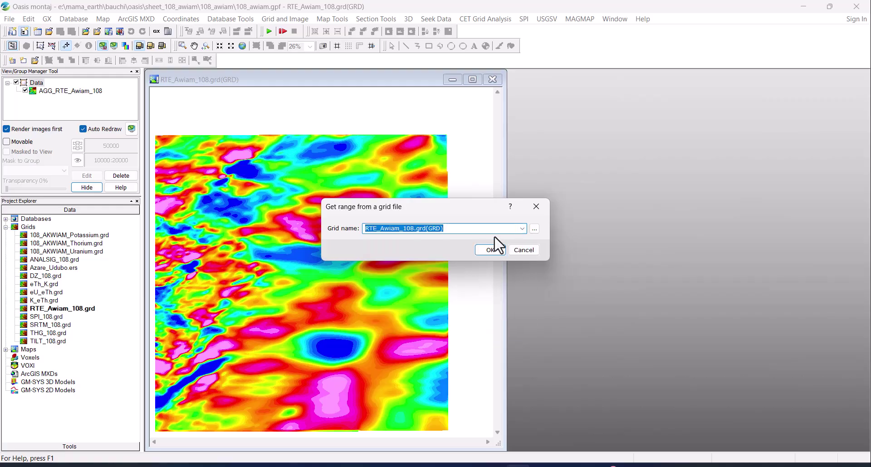
pyautogui.click(489, 249)
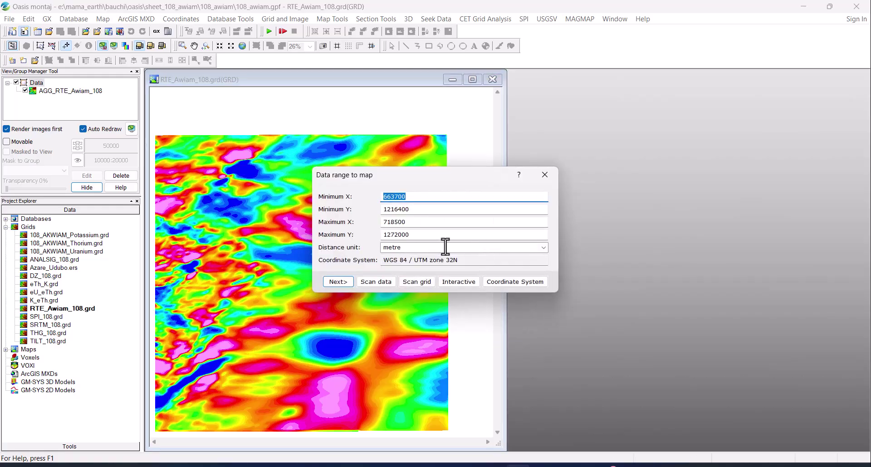
pyautogui.click(378, 282)
pyautogui.click(339, 281)
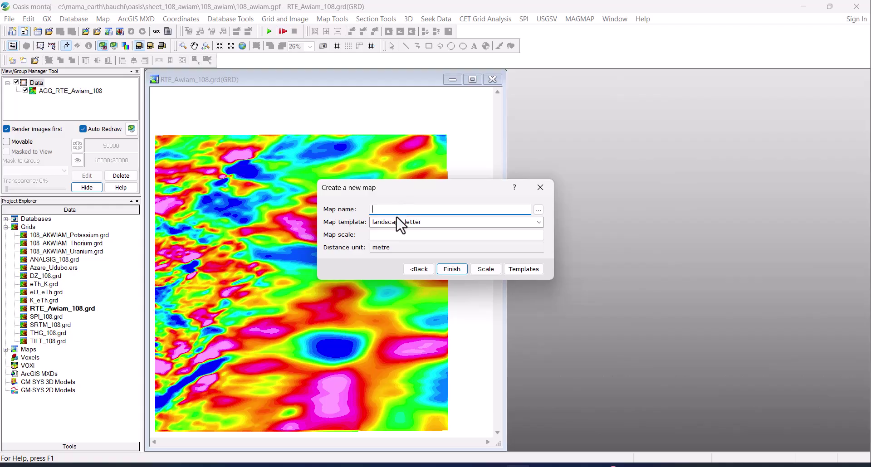
# Create the map named RTE with the landscape A3 template and an automatically calculated scale
pyautogui.write('RTE')
pyautogui.click(538, 223)
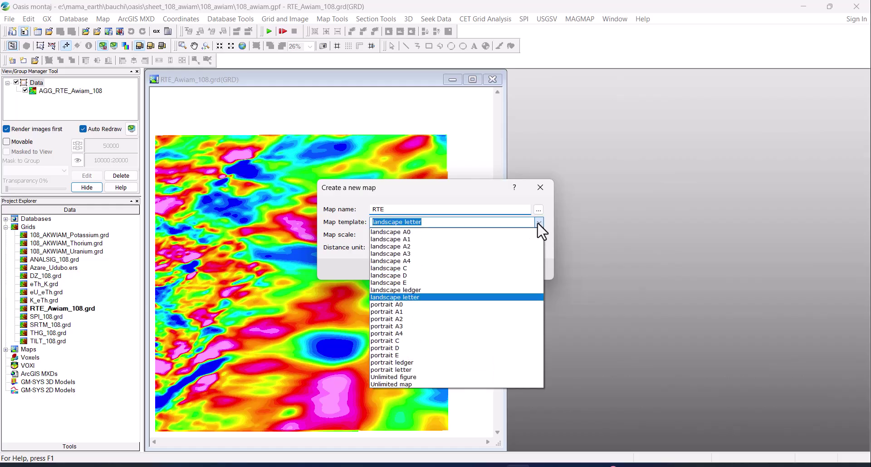
pyautogui.click(414, 255)
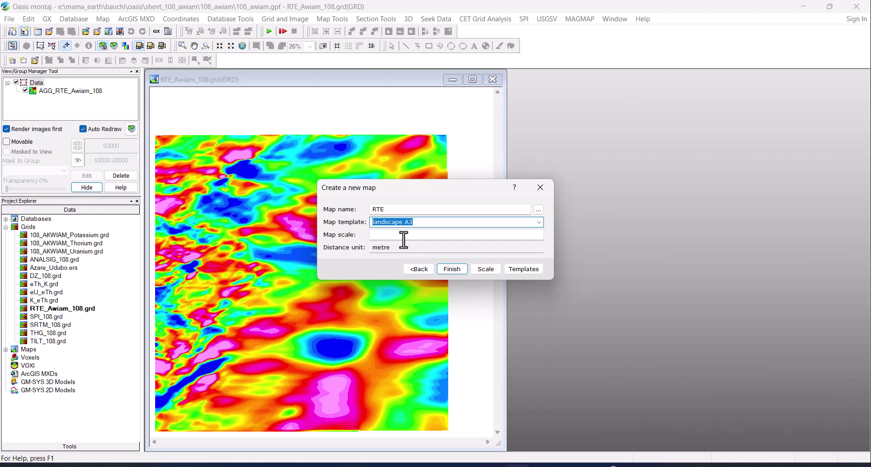
pyautogui.click(484, 268)
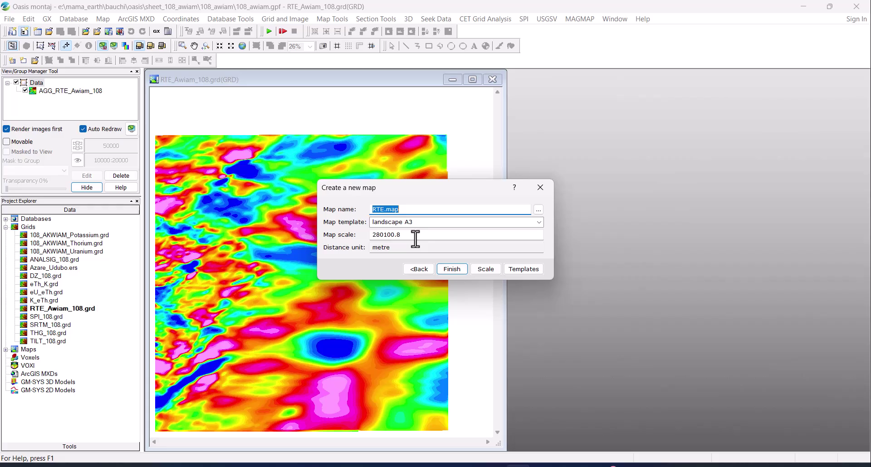
pyautogui.click(453, 268)
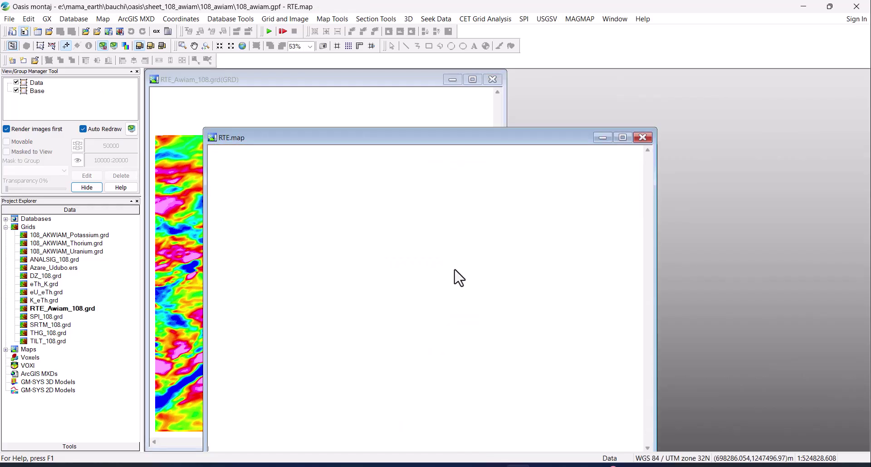
pyautogui.moveTo(494, 141); pyautogui.dragTo(501, 95)
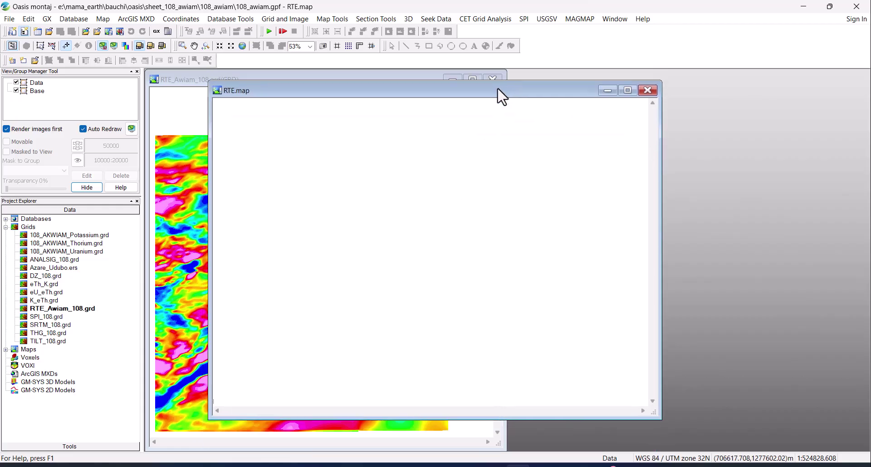
# Start drawing a base map on the RTE map with the figure style and a map scale of 1:280000
pyautogui.click(332, 20)
pyautogui.moveTo(341, 44)
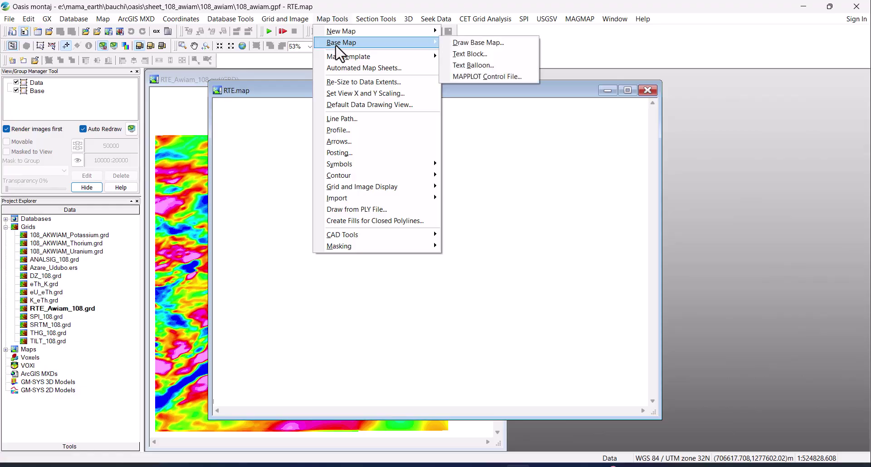
pyautogui.click(488, 43)
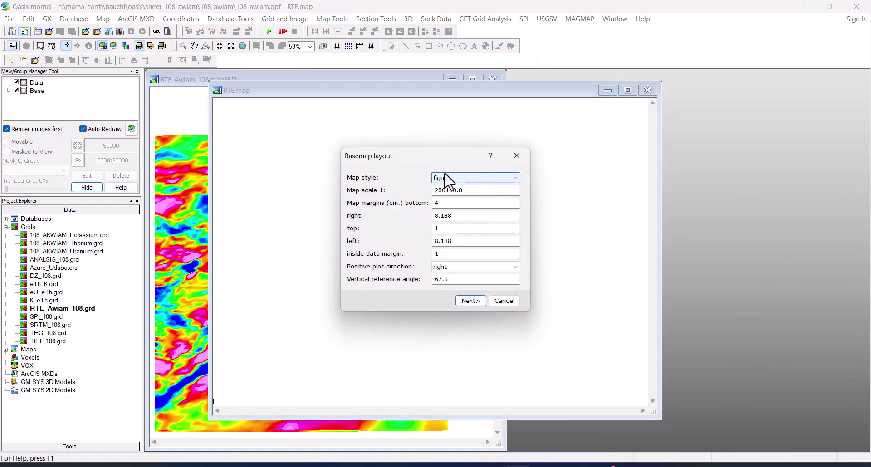
pyautogui.click(518, 178)
pyautogui.click(458, 186)
pyautogui.click(466, 189)
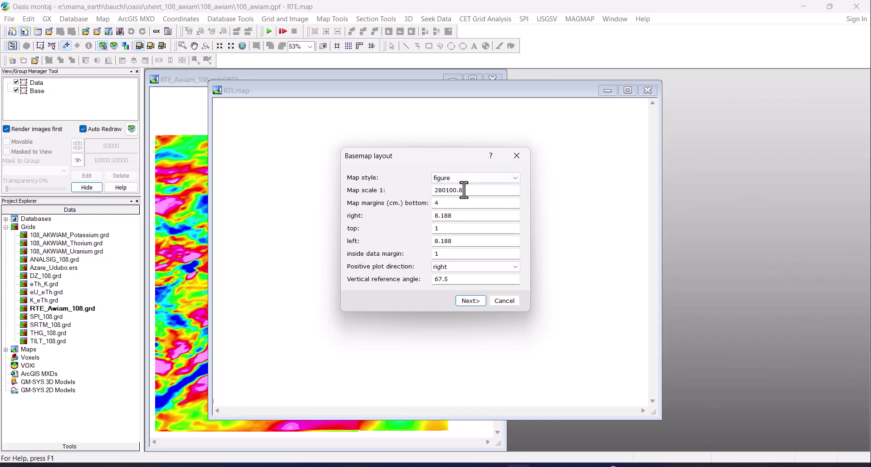
pyautogui.click(464, 190)
pyautogui.press('BackSpace')
pyautogui.press('BackSpace')
pyautogui.press('BackSpace')
pyautogui.press('BackSpace')
pyautogui.press('BackSpace')
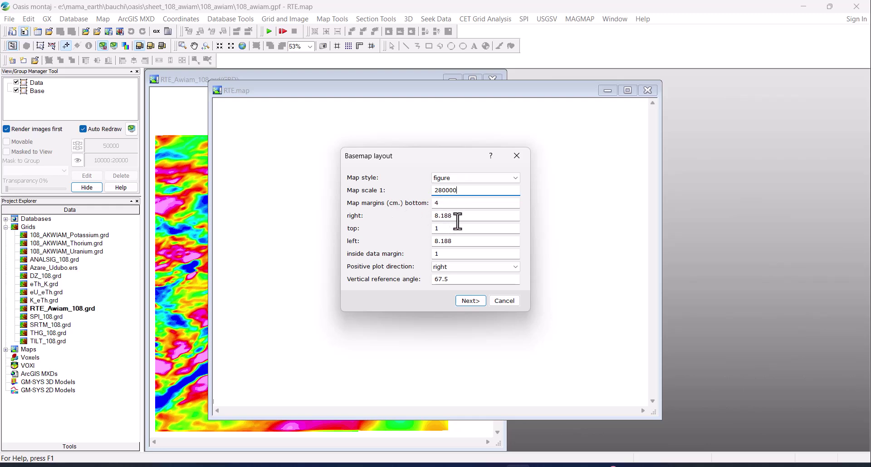
# Set the base map margins to 3 cm bottom, 3 cm right and 1 cm left, with an inside data margin of 0.3
pyautogui.moveTo(454, 219); pyautogui.dragTo(408, 216)
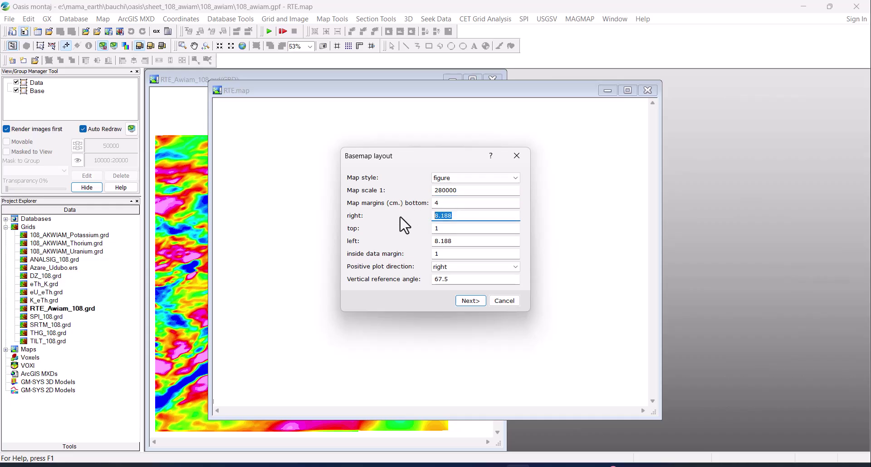
pyautogui.moveTo(444, 202); pyautogui.dragTo(411, 204)
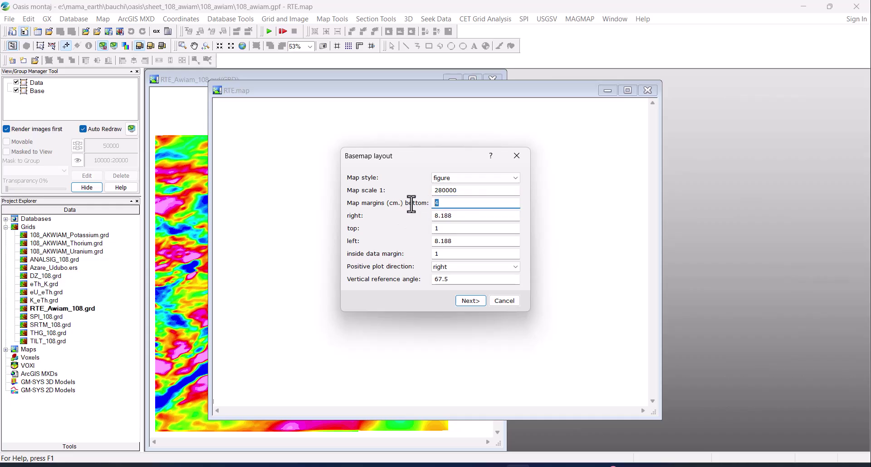
pyautogui.write('3')
pyautogui.moveTo(494, 216); pyautogui.dragTo(409, 219)
pyautogui.write('3')
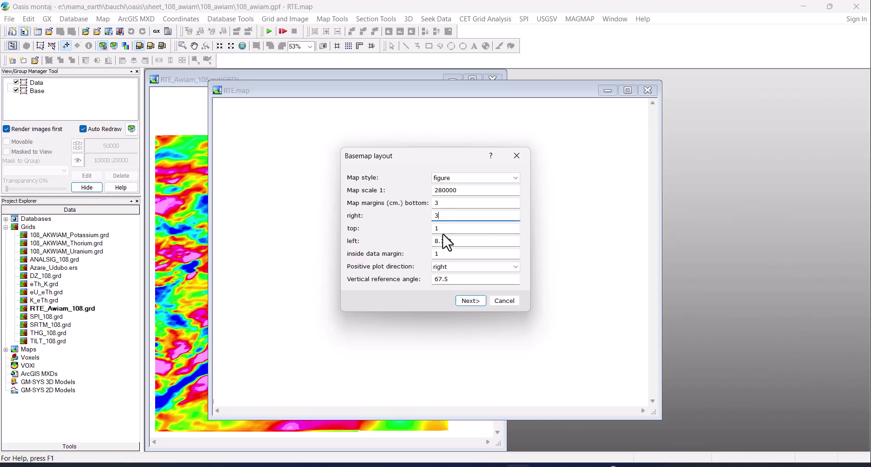
pyautogui.moveTo(457, 241); pyautogui.dragTo(418, 255)
pyautogui.write('1')
pyautogui.write('0')
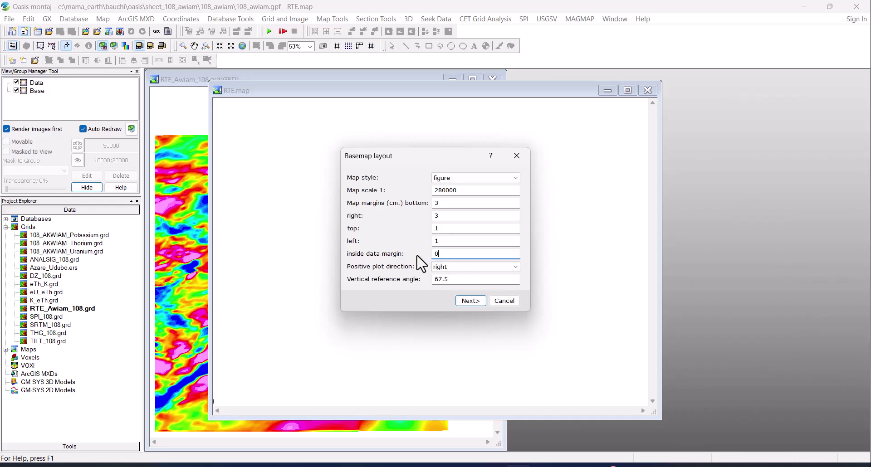
pyautogui.write('.3')
pyautogui.click(469, 302)
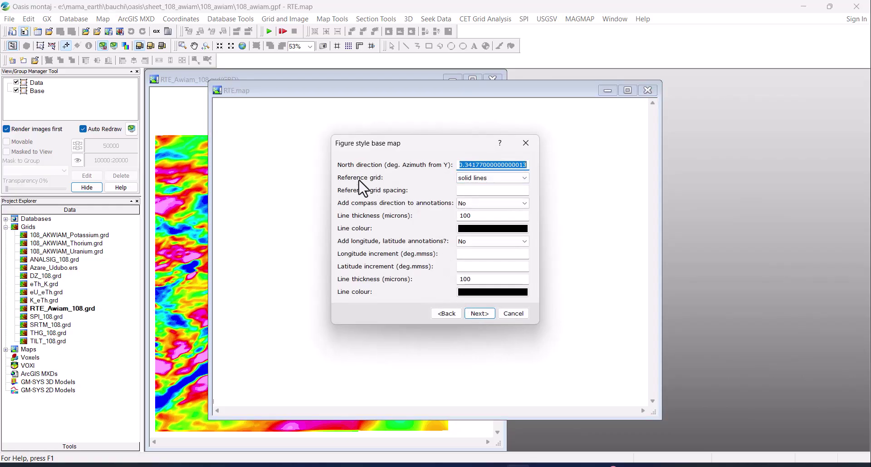
# Set the base map's reference grid to edge ticks and its longitude and latitude annotations to edge ticks only
pyautogui.click(513, 178)
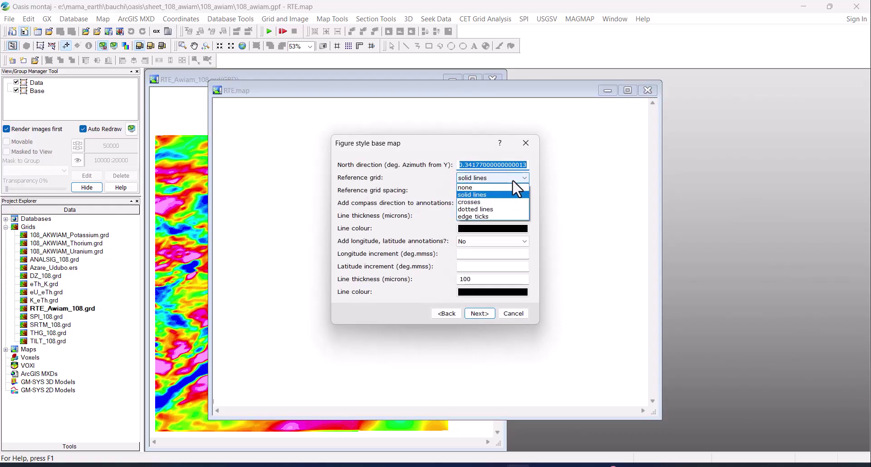
pyautogui.click(496, 216)
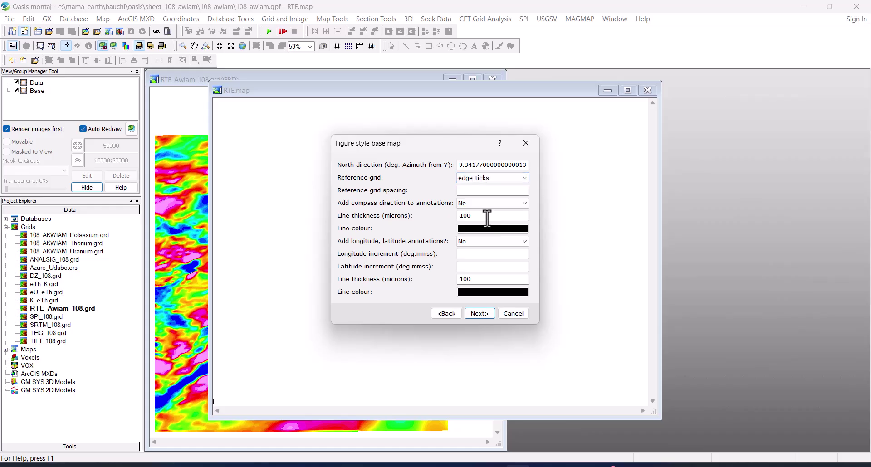
pyautogui.click(512, 242)
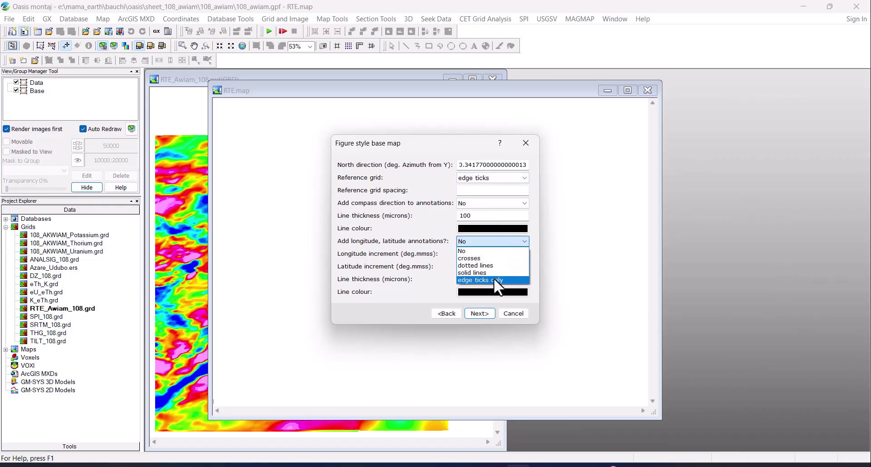
pyautogui.click(495, 280)
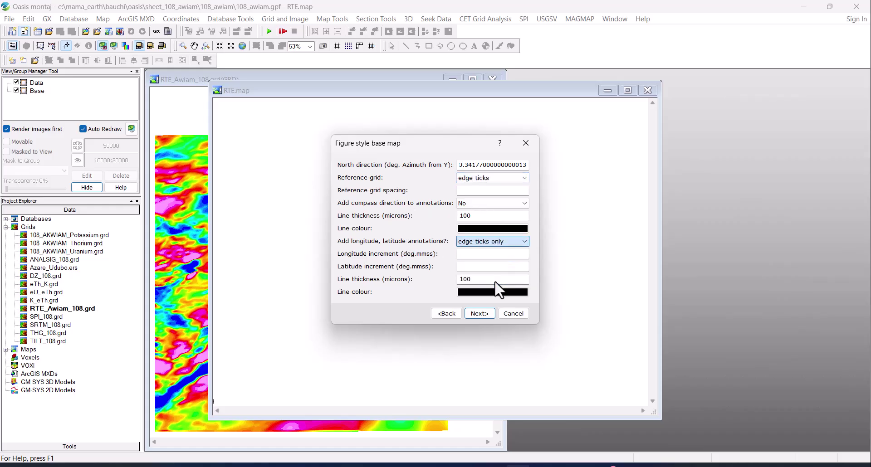
pyautogui.click(480, 313)
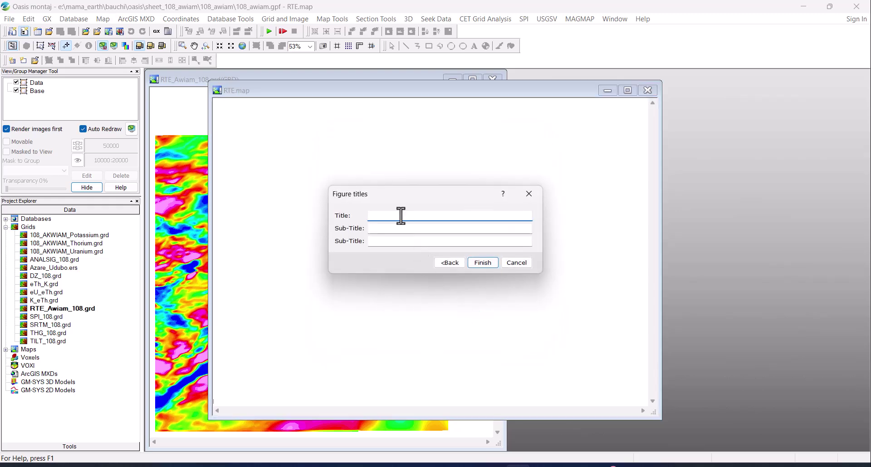
# Title the base map "Residual Magnetic Anomaly" with the sub-title "Sheet 108 (Awiam) North-Eastern Nigeria" and draw it
pyautogui.write('Residual Magnetic Anomaly')
pyautogui.click(383, 227)
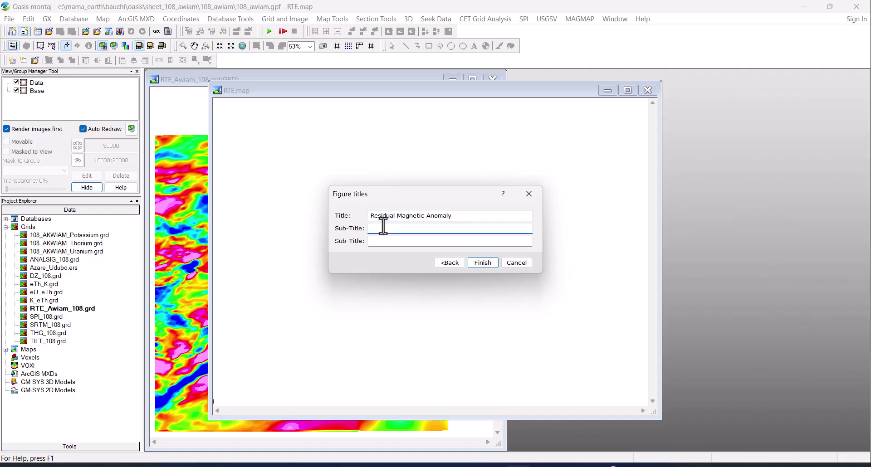
pyautogui.write('She')
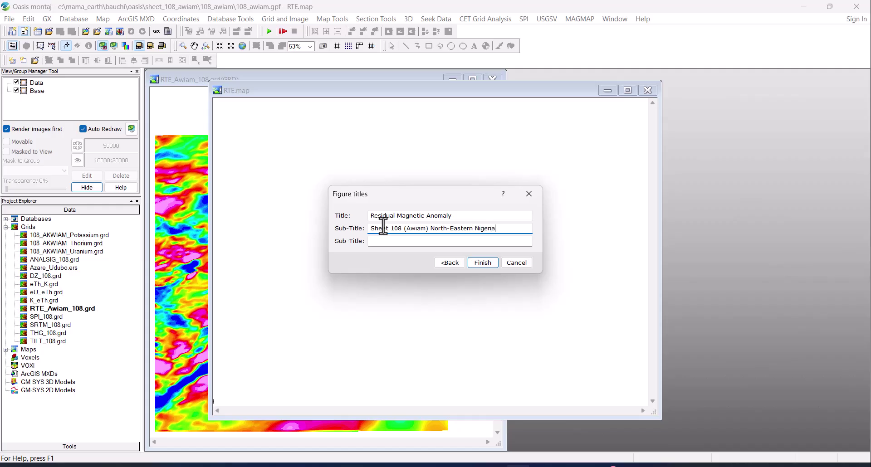
pyautogui.click(487, 262)
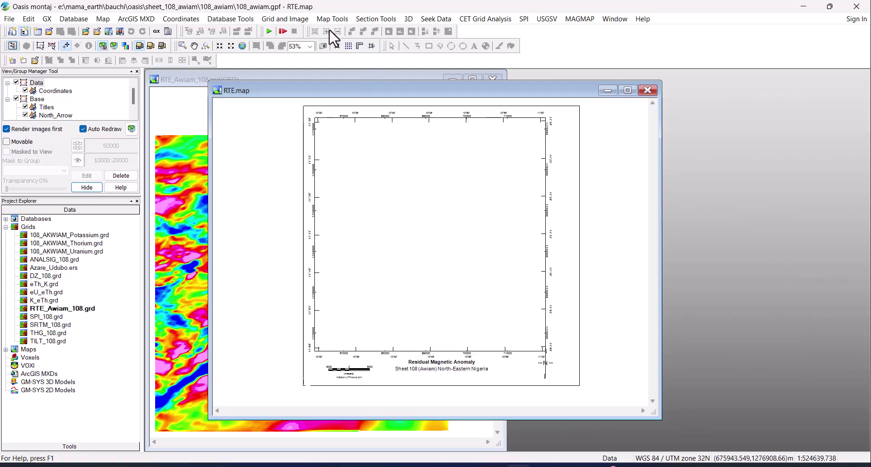
# Set up a display of the RTE_Awiam_108 grid with histogram equalization, a shadow effect and a colour bar
pyautogui.click(285, 19)
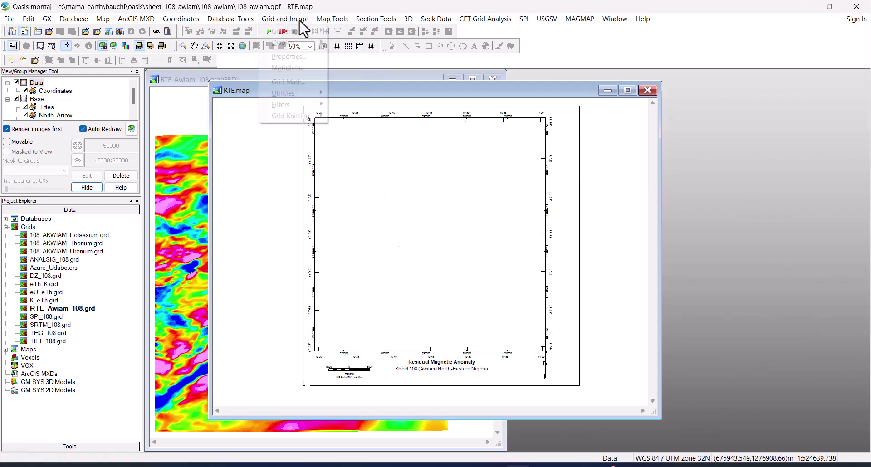
pyautogui.moveTo(290, 42)
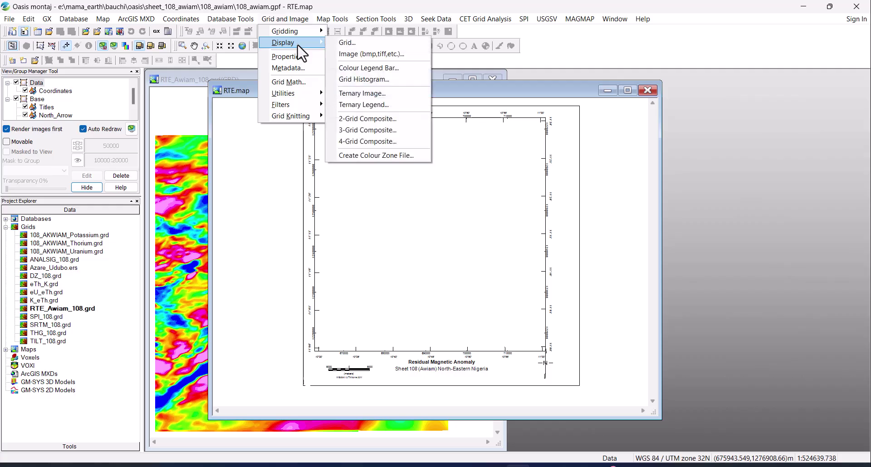
pyautogui.click(369, 44)
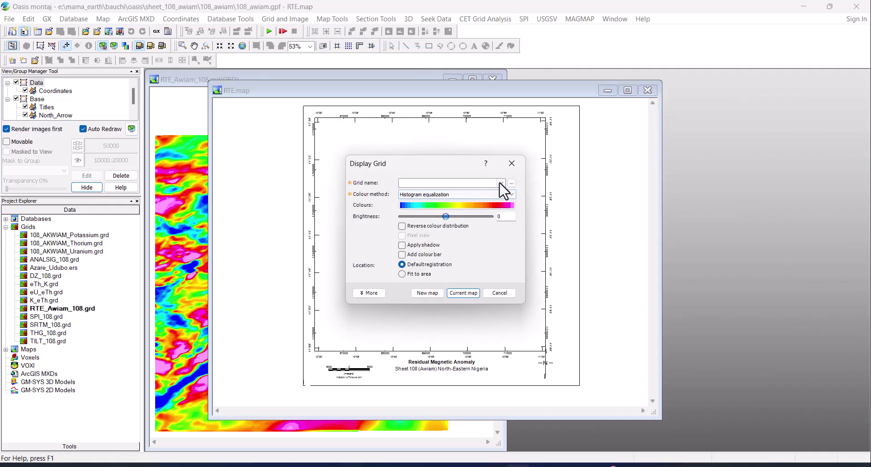
pyautogui.click(501, 183)
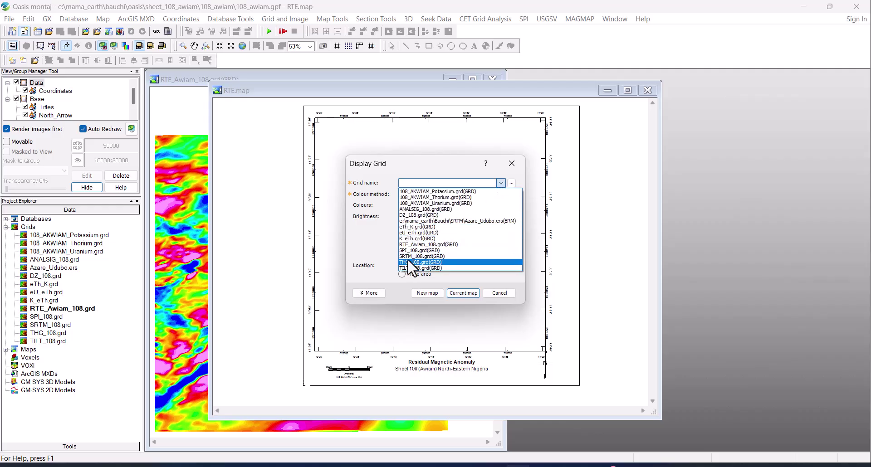
pyautogui.click(439, 253)
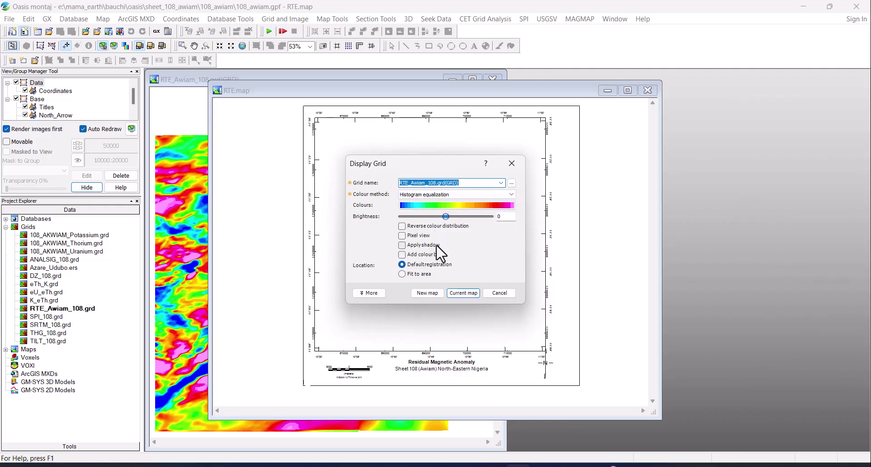
pyautogui.click(402, 245)
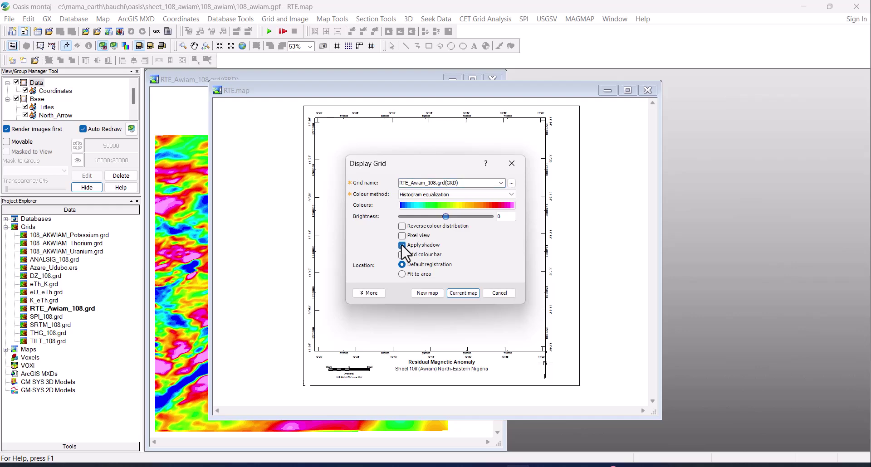
# Calculate the default vertical scale factor for the normal RGB shading and display the grid on the current map
pyautogui.click(374, 294)
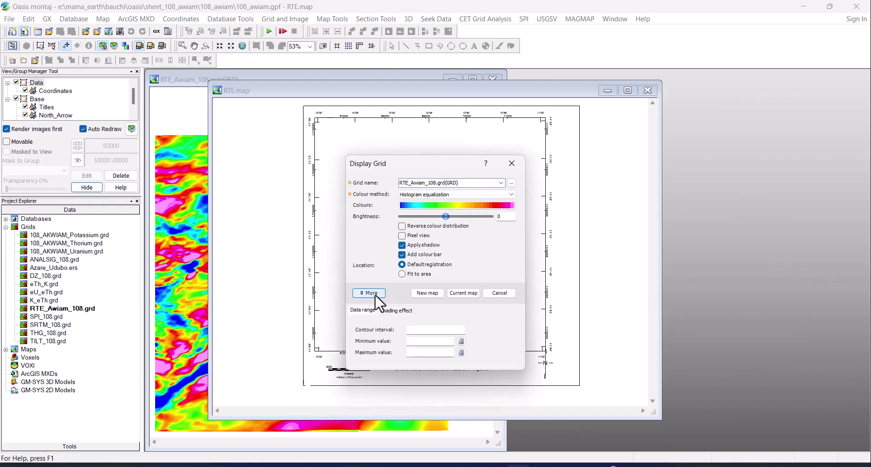
pyautogui.click(404, 312)
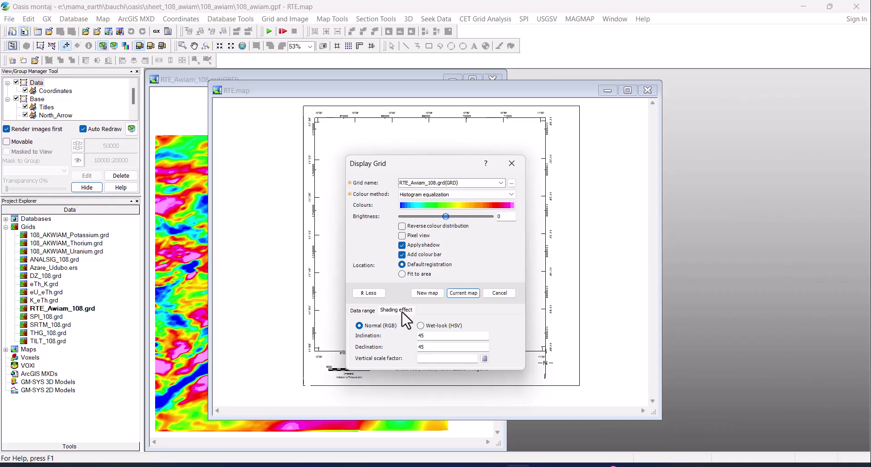
pyautogui.click(484, 359)
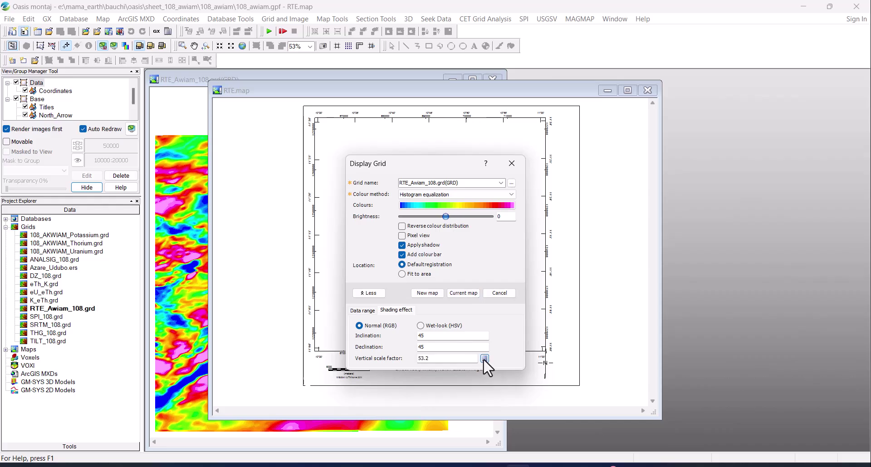
pyautogui.click(466, 294)
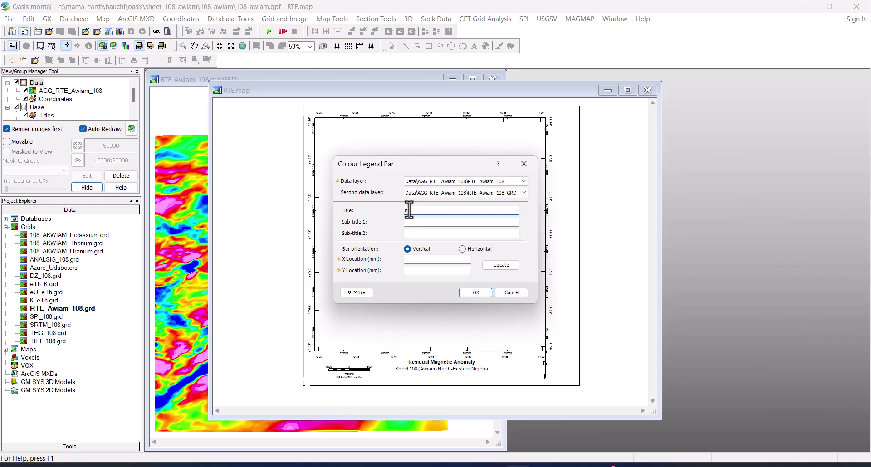
# Title the vertical colour legend bar nT, set its label decimals to 0, and locate it just outside the map frame's right edge
pyautogui.click(357, 292)
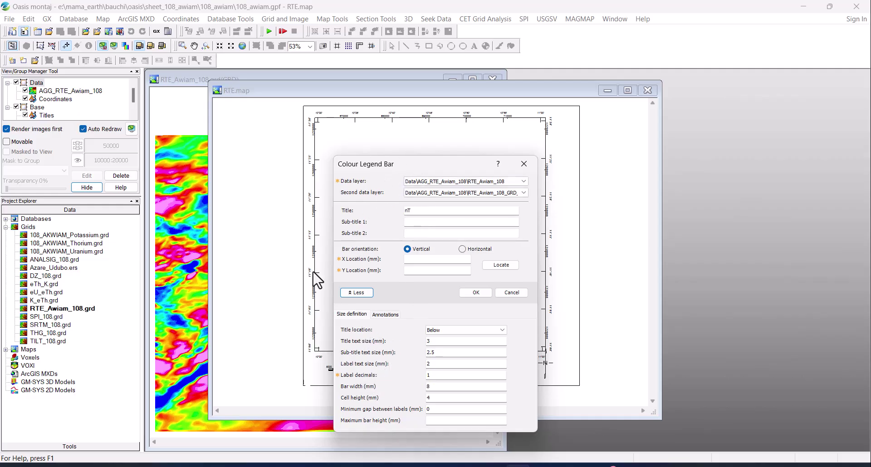
pyautogui.doubleClick(432, 375)
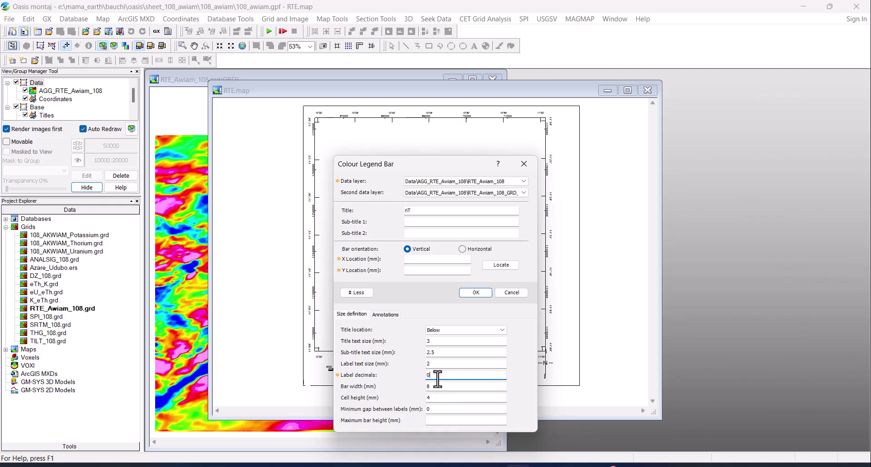
pyautogui.click(501, 266)
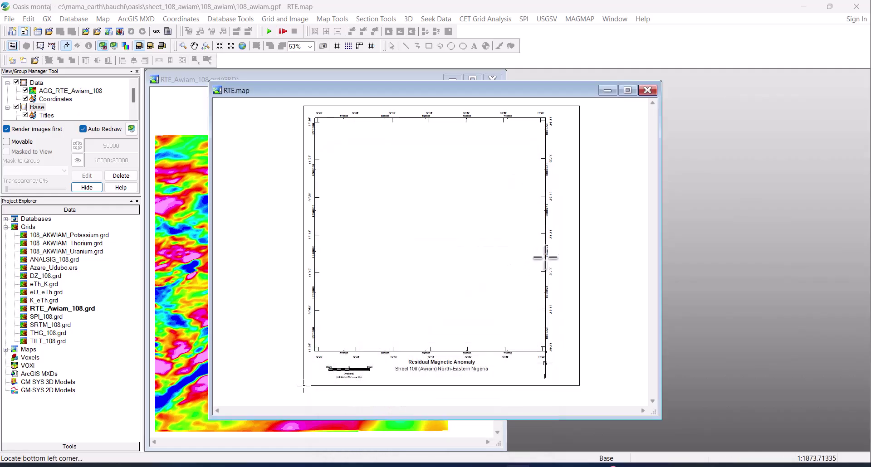
pyautogui.click(562, 254)
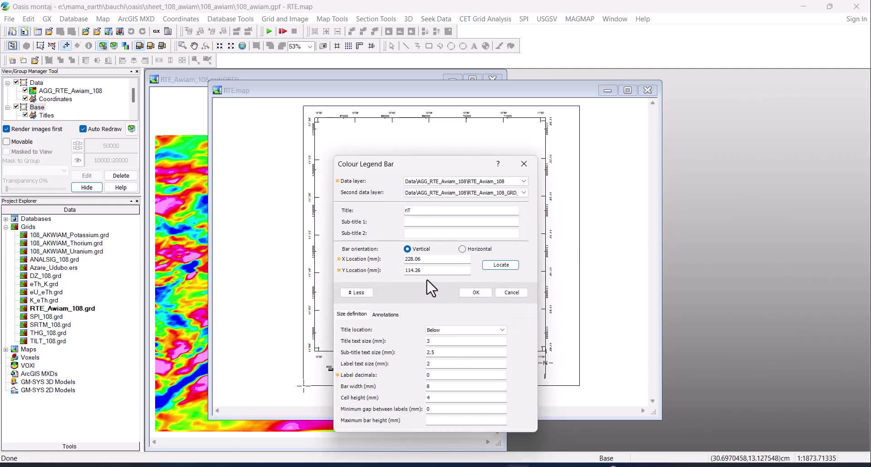
# Enable posting of end values in the legend bar's annotations and draw the colour bar
pyautogui.click(386, 315)
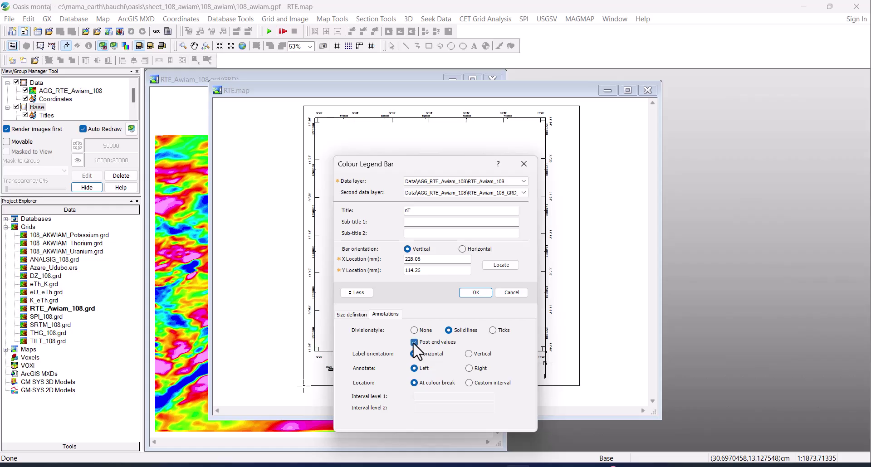
pyautogui.click(414, 343)
pyautogui.click(475, 293)
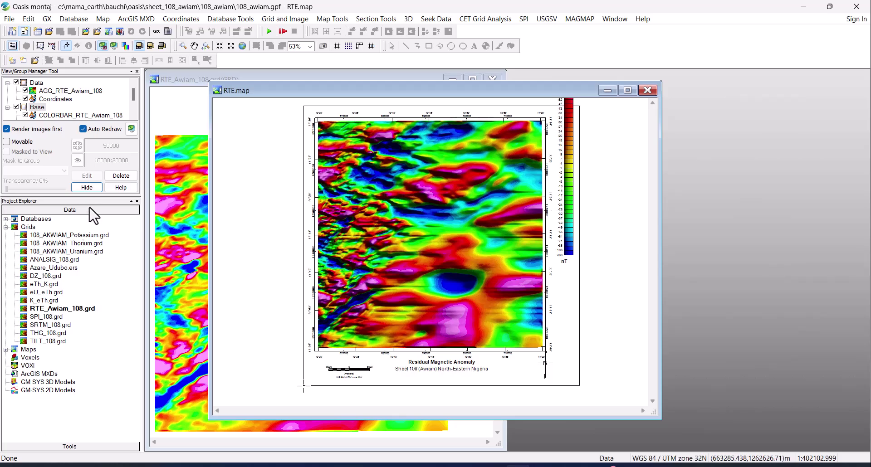
# Move the colour bar down beside the map frame's right edge and place the north arrow above it
pyautogui.moveTo(91, 196); pyautogui.dragTo(92, 279)
pyautogui.click(116, 116)
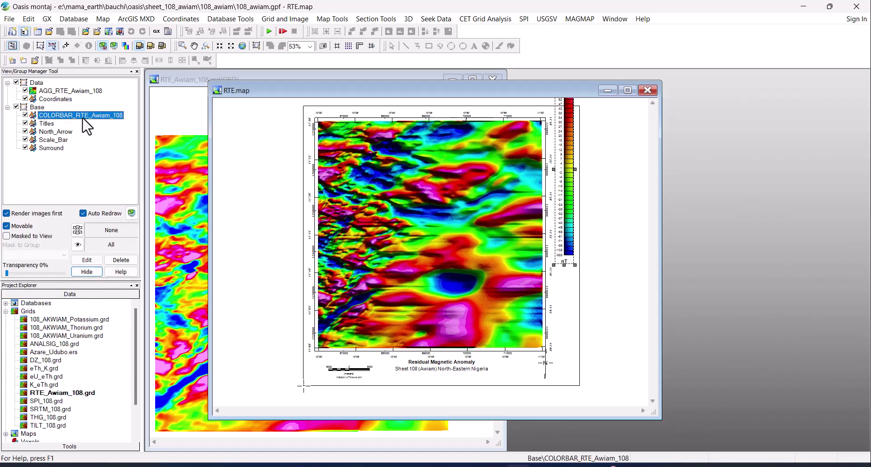
pyautogui.moveTo(569, 202); pyautogui.dragTo(566, 285)
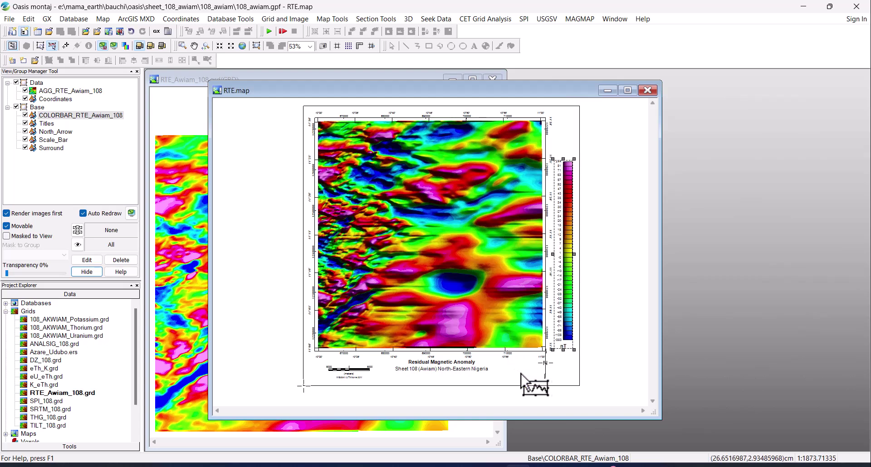
pyautogui.click(545, 364)
pyautogui.moveTo(545, 365); pyautogui.dragTo(562, 135)
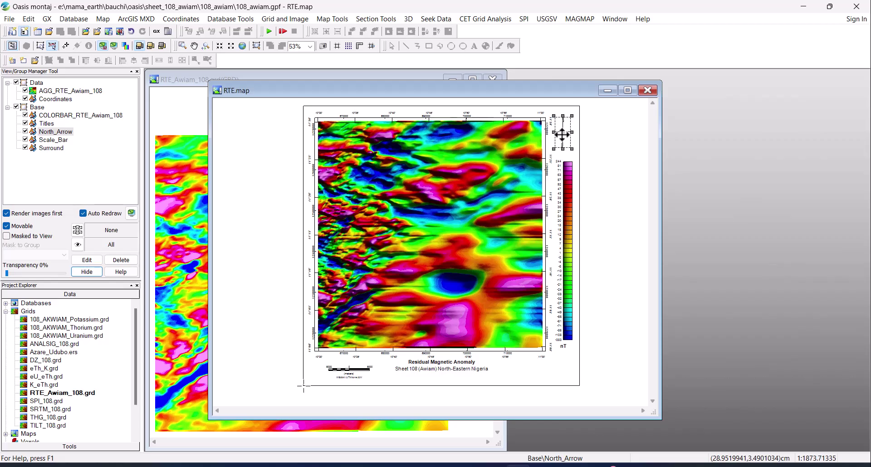
# Edit the north arrow group and set the line thickness of all its elements to 1 mm
pyautogui.rightClick(562, 134)
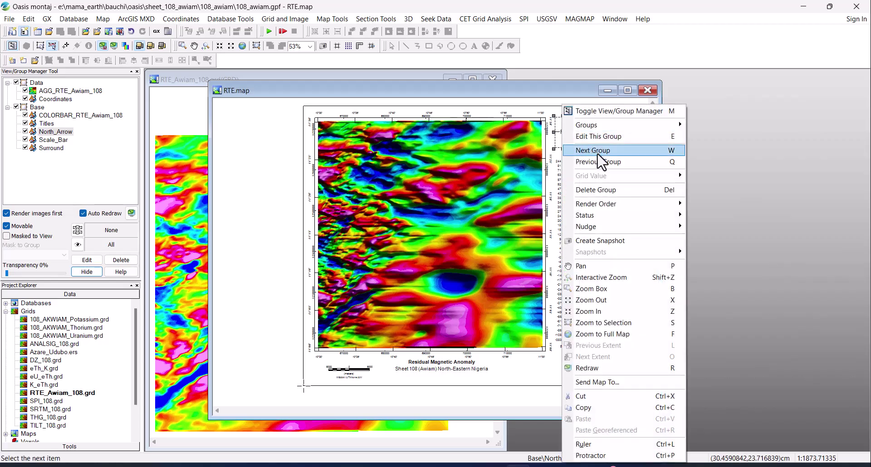
pyautogui.click(583, 136)
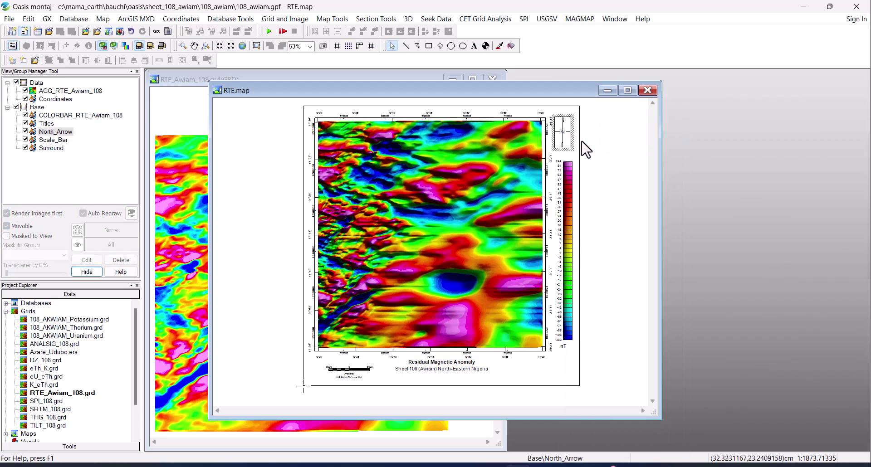
pyautogui.rightClick(558, 131)
pyautogui.click(590, 158)
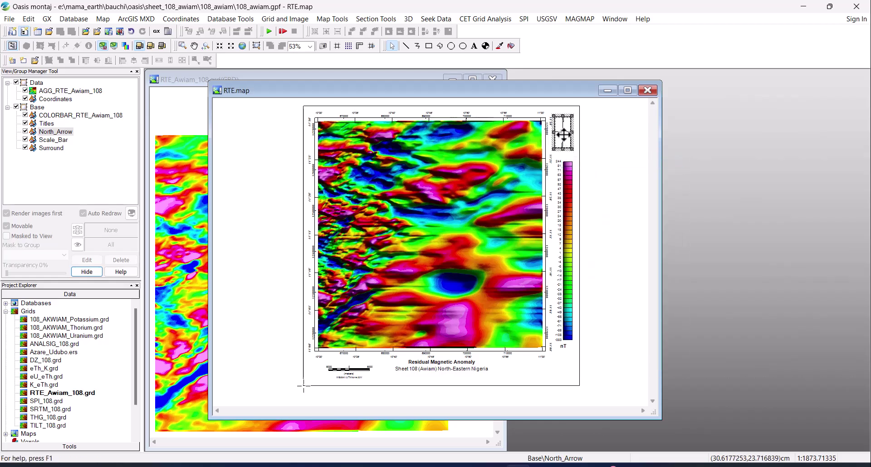
pyautogui.rightClick(565, 133)
pyautogui.click(596, 164)
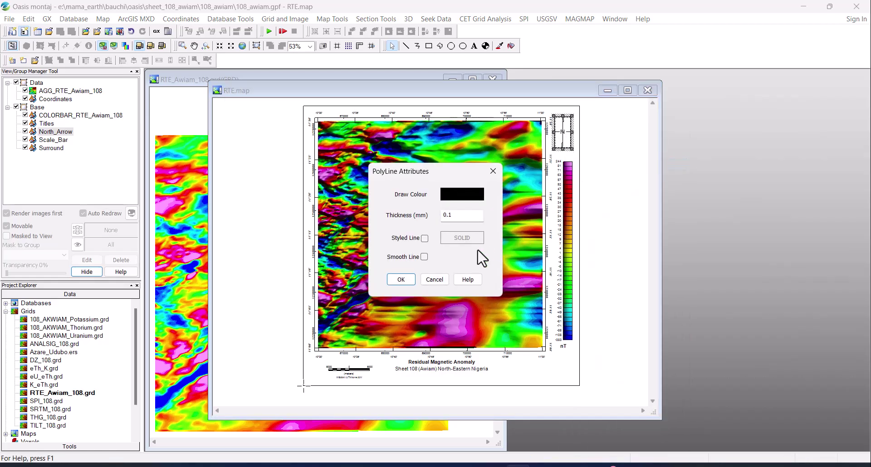
pyautogui.write('1')
pyautogui.click(400, 279)
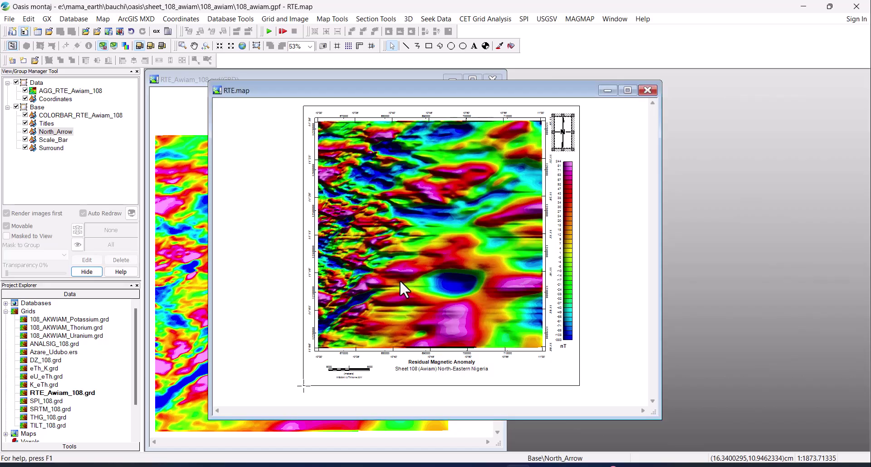
# Set all text in the Titles group to 3.5 mm Ultra Bold and shift the titles slightly down
pyautogui.click(436, 370)
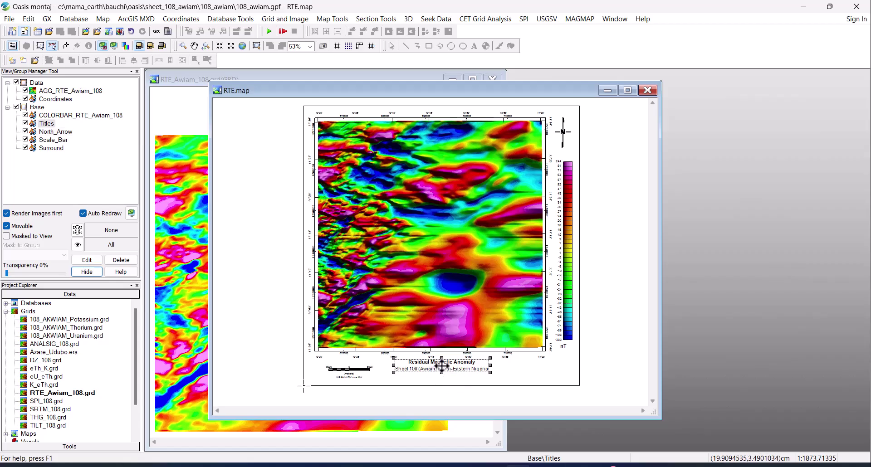
pyautogui.doubleClick(442, 364)
pyautogui.rightClick(442, 368)
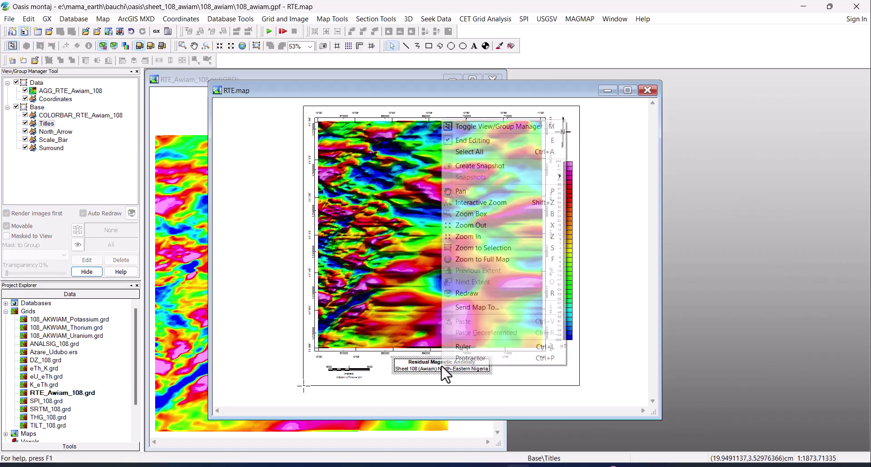
pyautogui.click(469, 152)
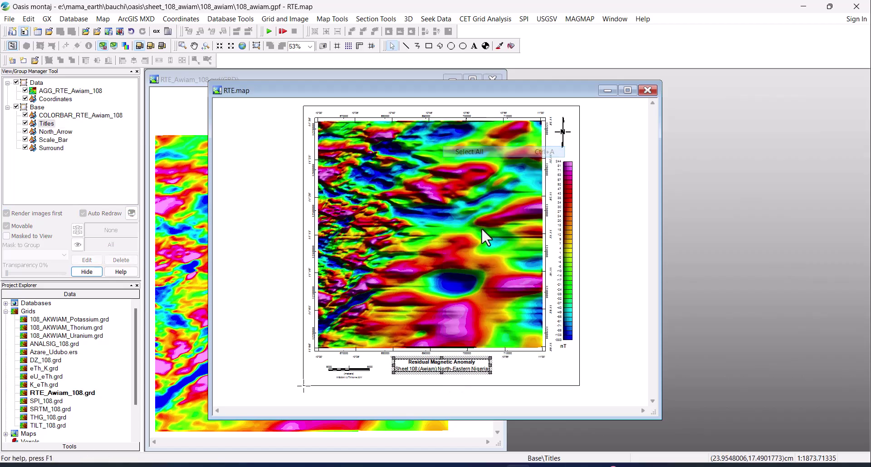
pyautogui.rightClick(464, 364)
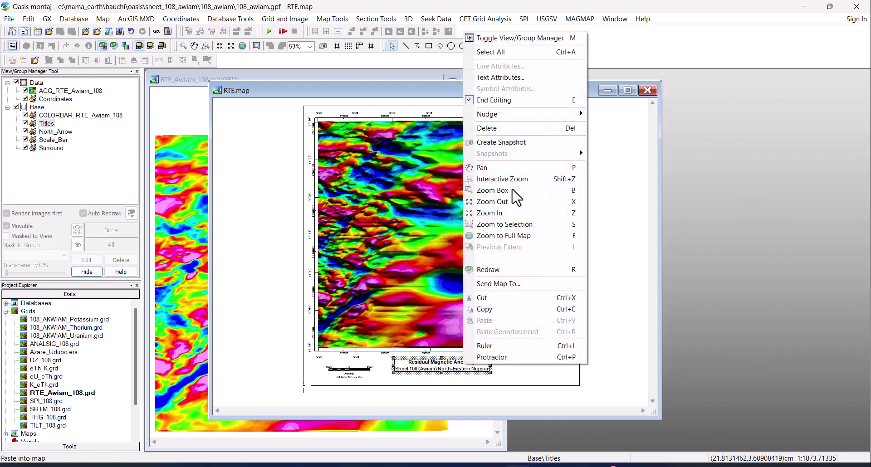
pyautogui.click(516, 77)
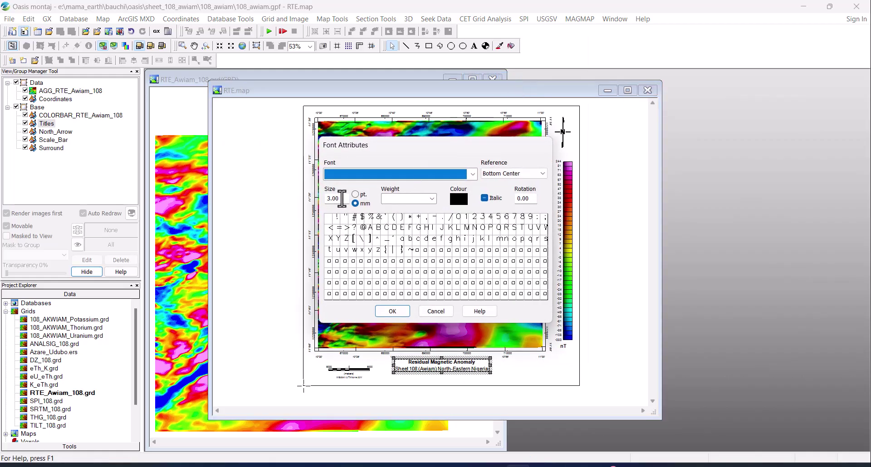
pyautogui.doubleClick(338, 198)
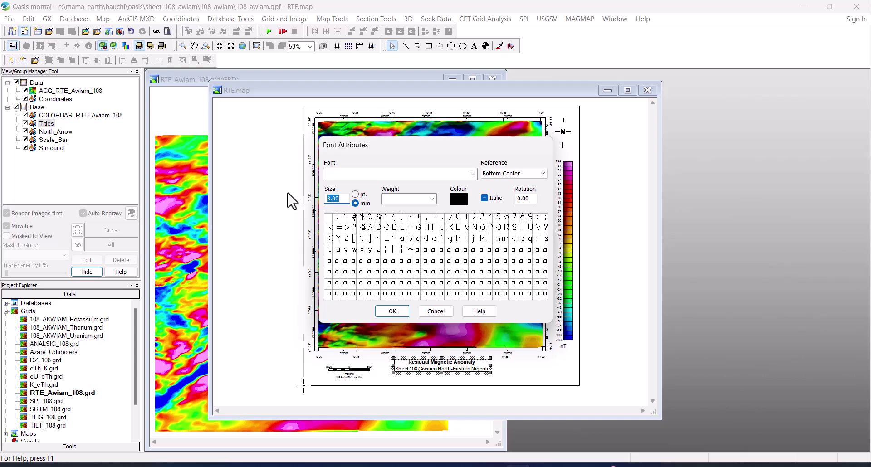
pyautogui.write('3.5')
pyautogui.click(434, 198)
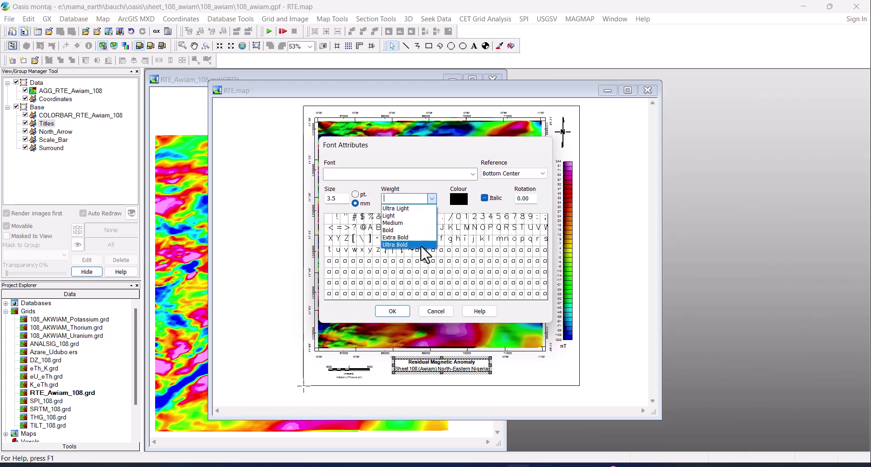
pyautogui.click(423, 249)
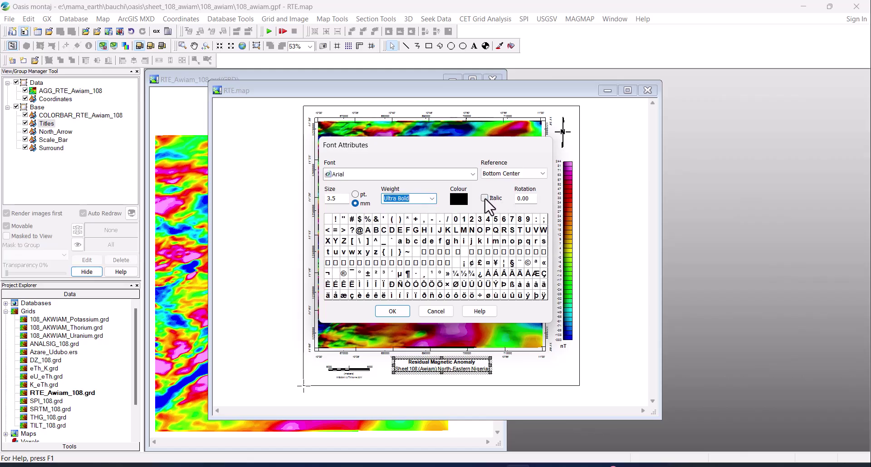
pyautogui.click(402, 312)
pyautogui.click(491, 372)
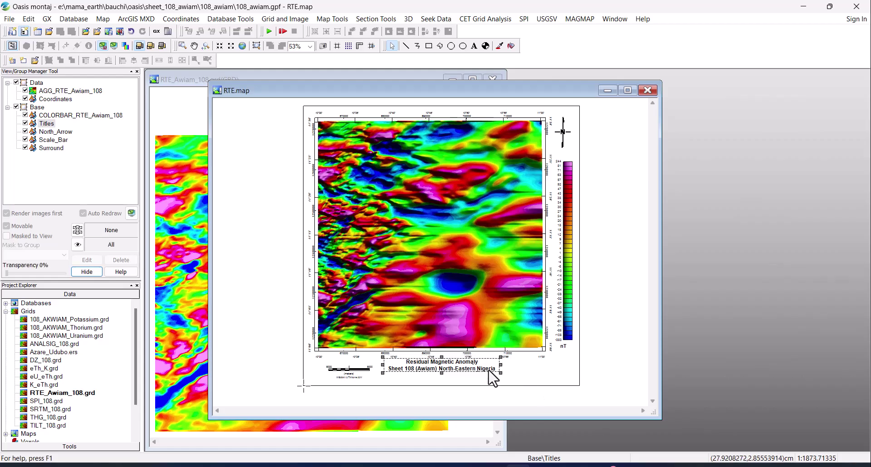
pyautogui.moveTo(465, 366)
pyautogui.mouseDown()
pyautogui.moveTo(465, 373)
pyautogui.moveTo(450, 368)
pyautogui.mouseUp()
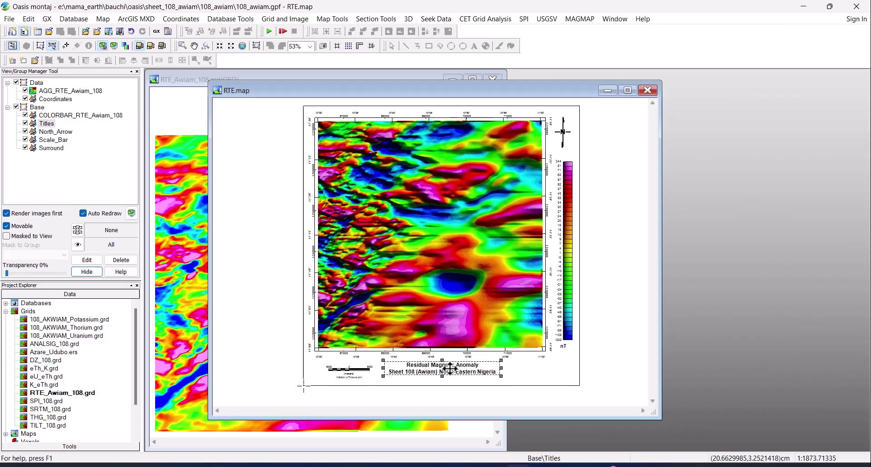
# Set all coordinate labels around the map frame to 3 mm Ultra Bold italic text
pyautogui.click(485, 354)
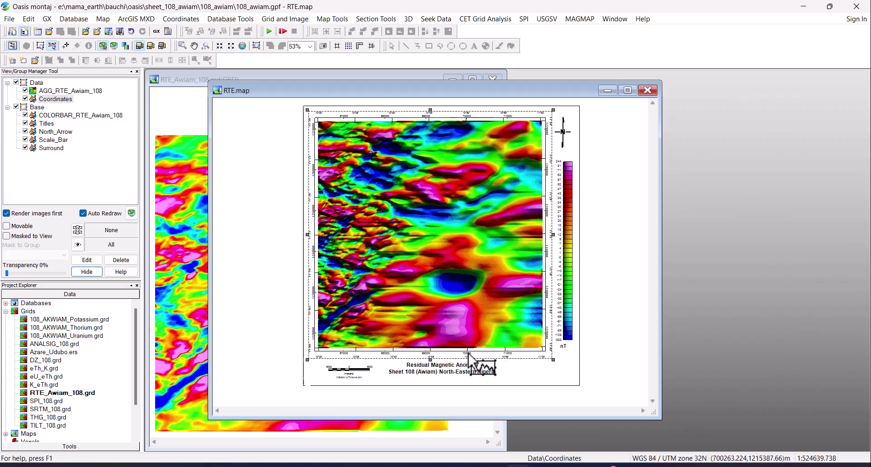
pyautogui.rightClick(468, 353)
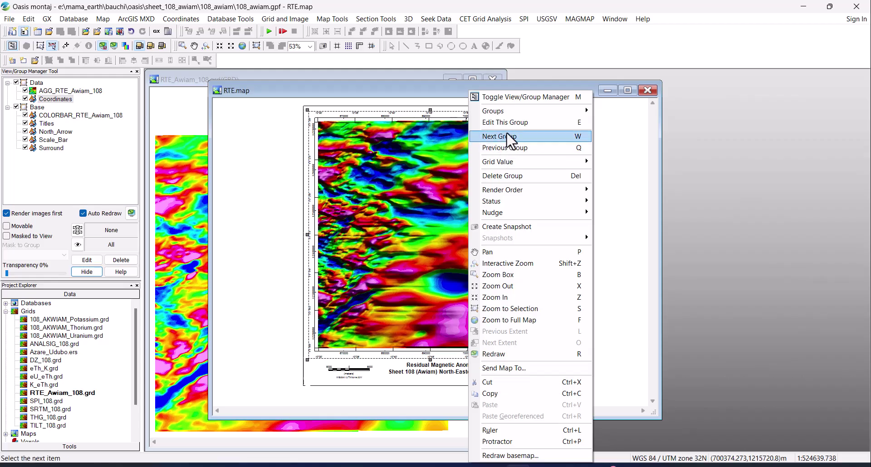
pyautogui.click(514, 122)
pyautogui.rightClick(482, 354)
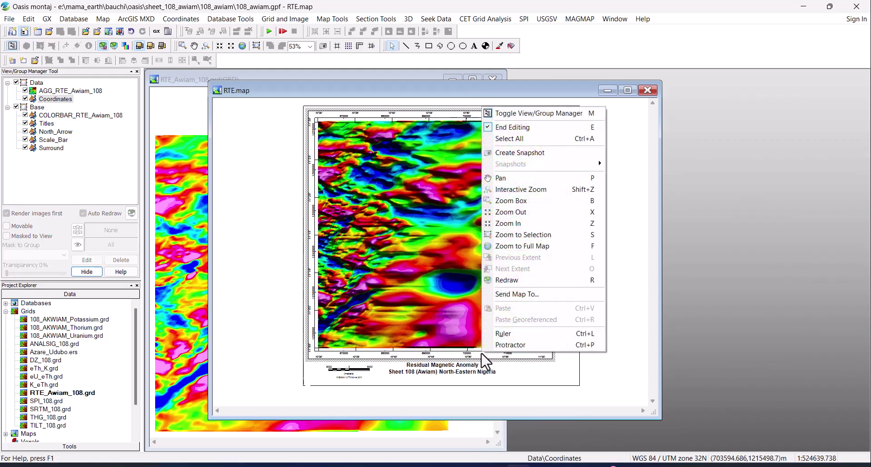
pyautogui.click(529, 139)
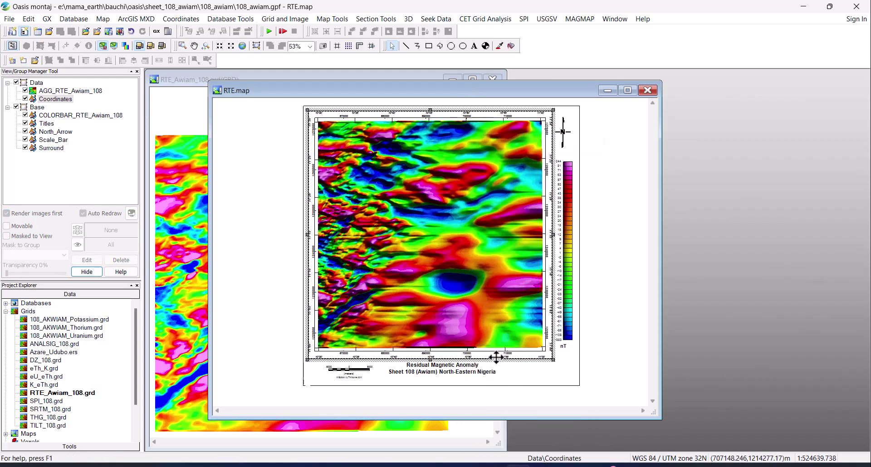
pyautogui.rightClick(497, 357)
pyautogui.click(533, 69)
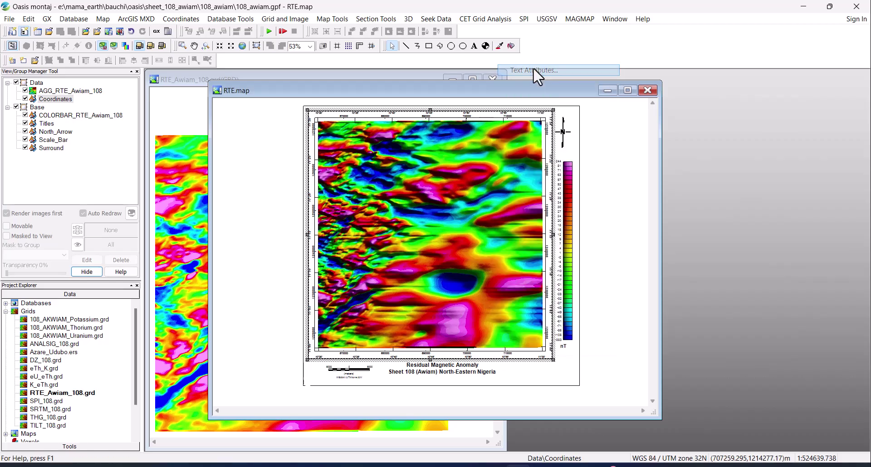
pyautogui.doubleClick(339, 199)
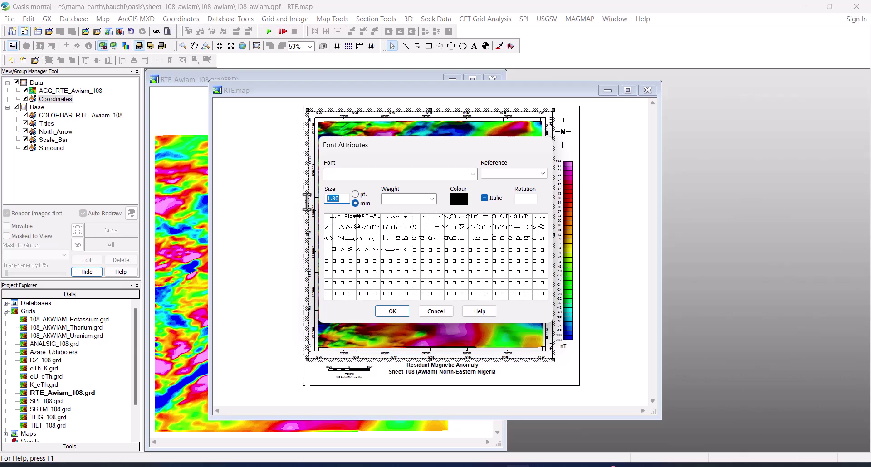
pyautogui.write('3')
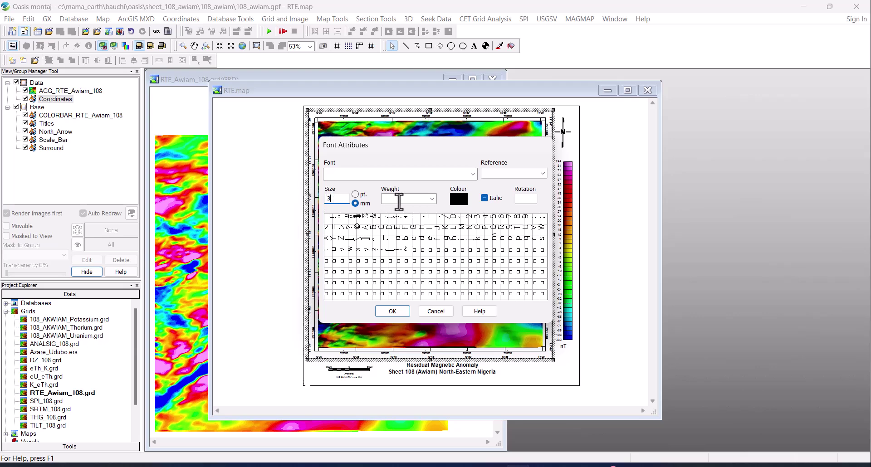
pyautogui.click(432, 199)
pyautogui.click(426, 246)
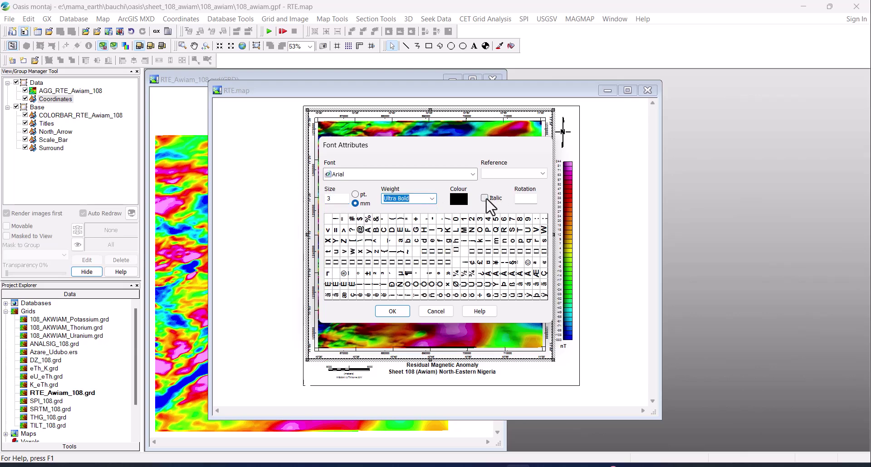
pyautogui.click(485, 198)
pyautogui.click(393, 311)
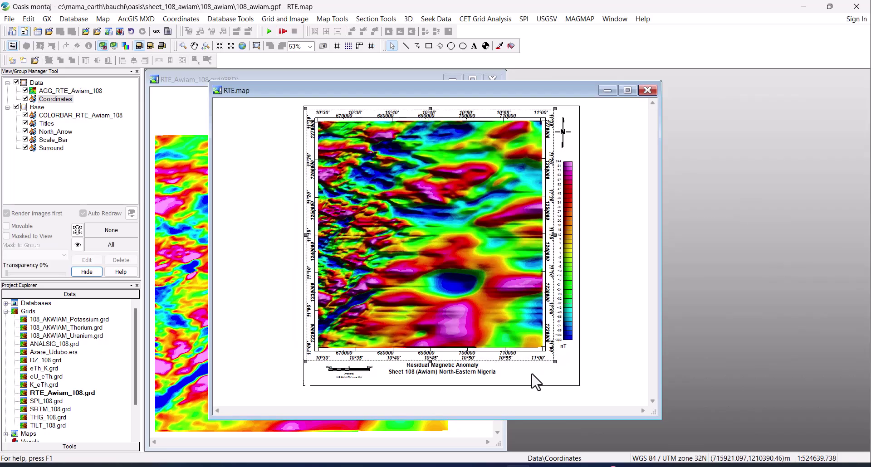
# Move the titles slightly further down, clear of the enlarged coordinate labels below the map frame
pyautogui.click(475, 372)
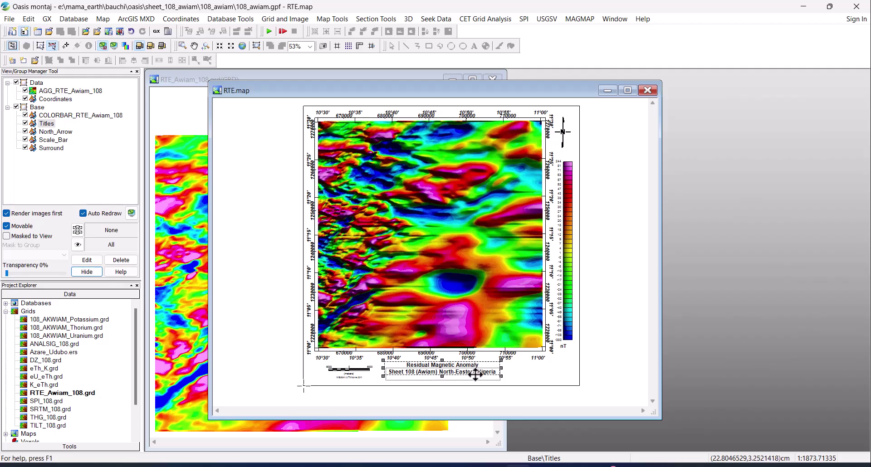
pyautogui.moveTo(475, 373); pyautogui.dragTo(476, 379)
pyautogui.click(357, 376)
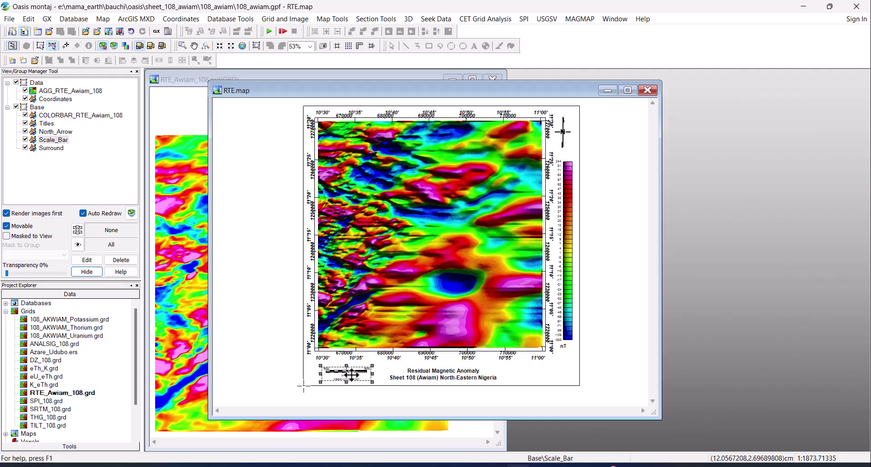
pyautogui.click(527, 368)
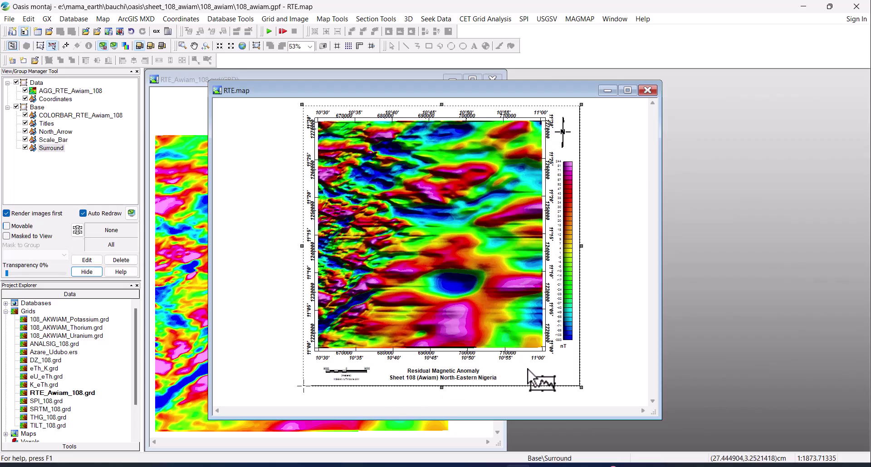
# Edit the scale bar group and set all its text to 2.5 mm Ultra Bold italic
pyautogui.click(345, 375)
pyautogui.rightClick(345, 375)
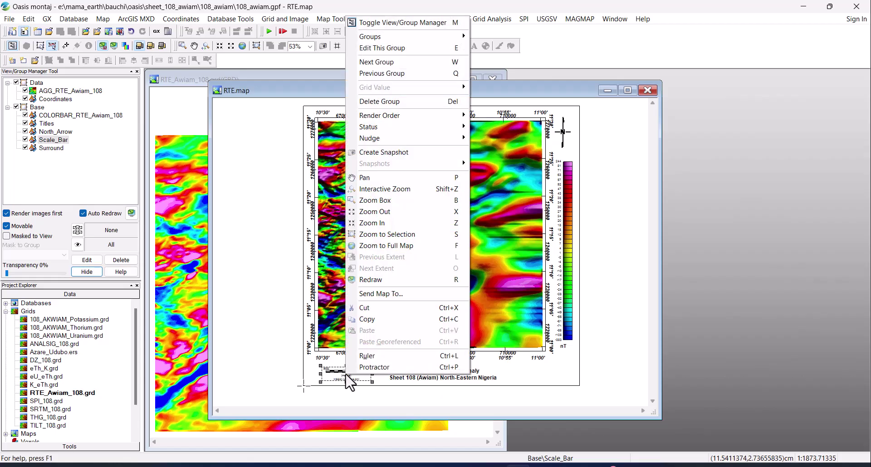
pyautogui.click(394, 51)
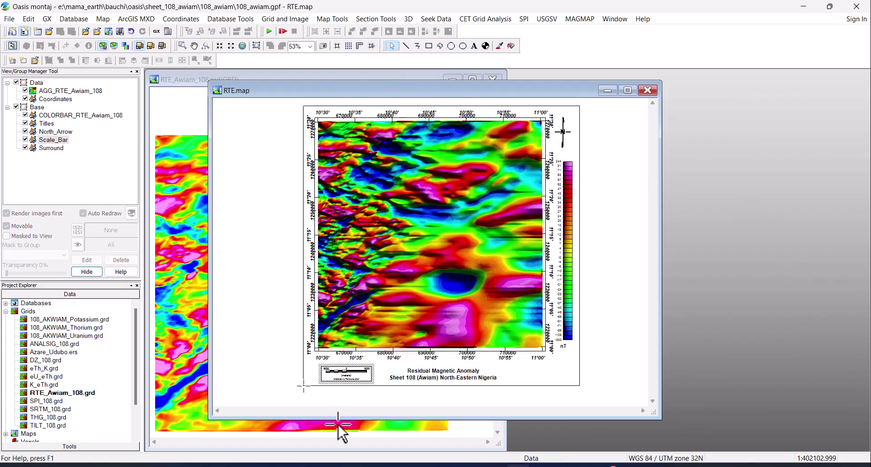
pyautogui.rightClick(349, 377)
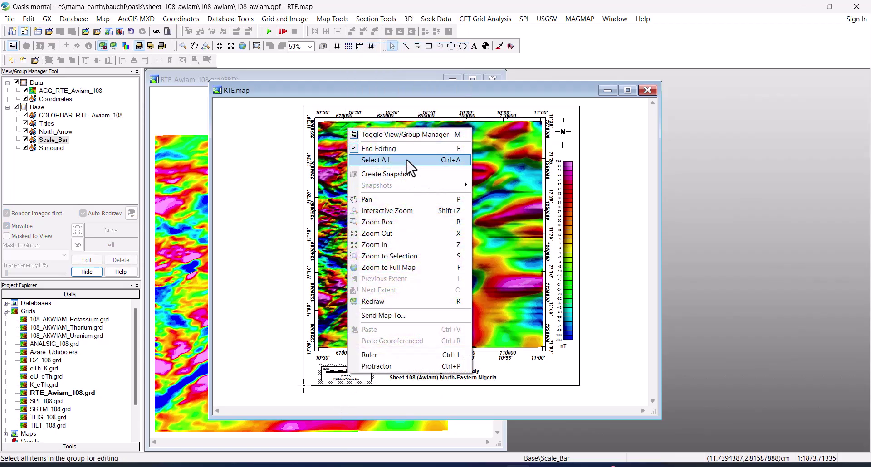
pyautogui.click(416, 160)
pyautogui.rightClick(344, 376)
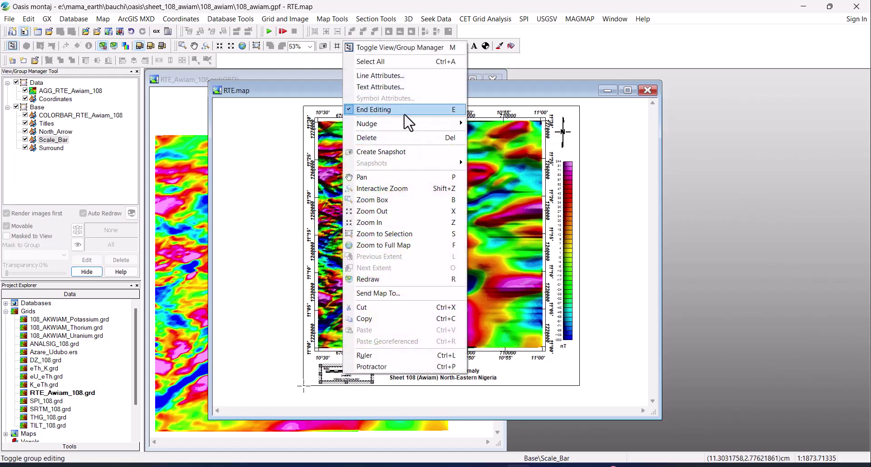
pyautogui.click(399, 87)
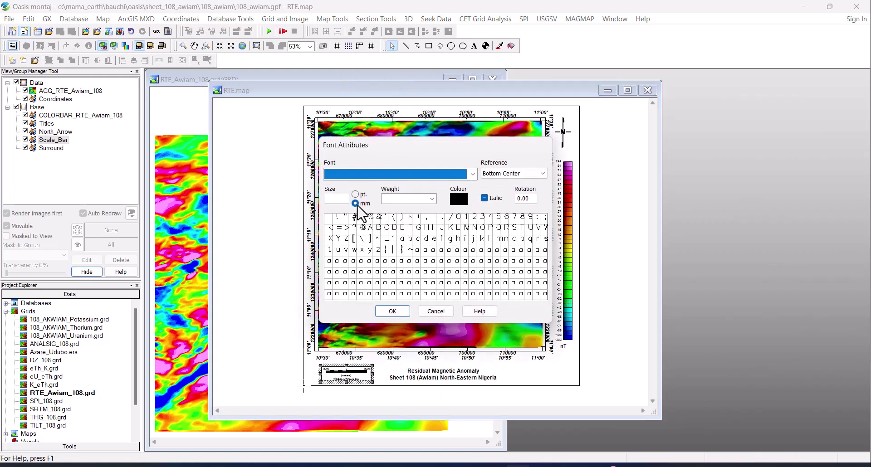
pyautogui.click(344, 198)
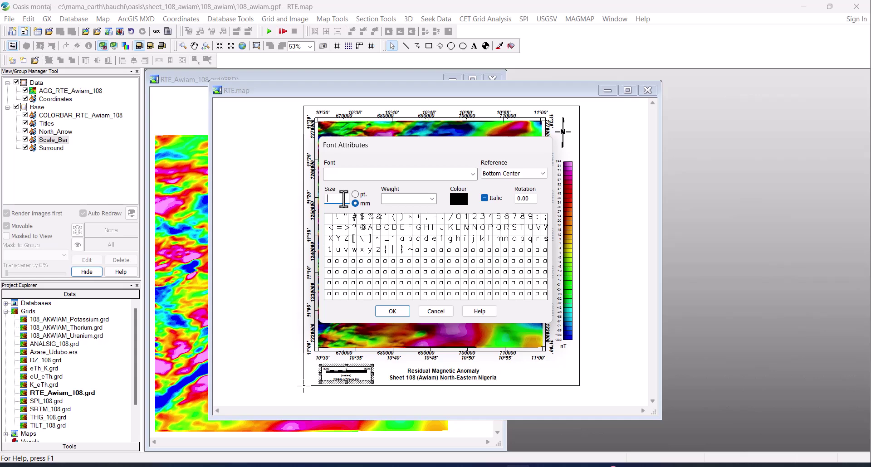
pyautogui.write('2.5')
pyautogui.click(432, 199)
pyautogui.click(416, 247)
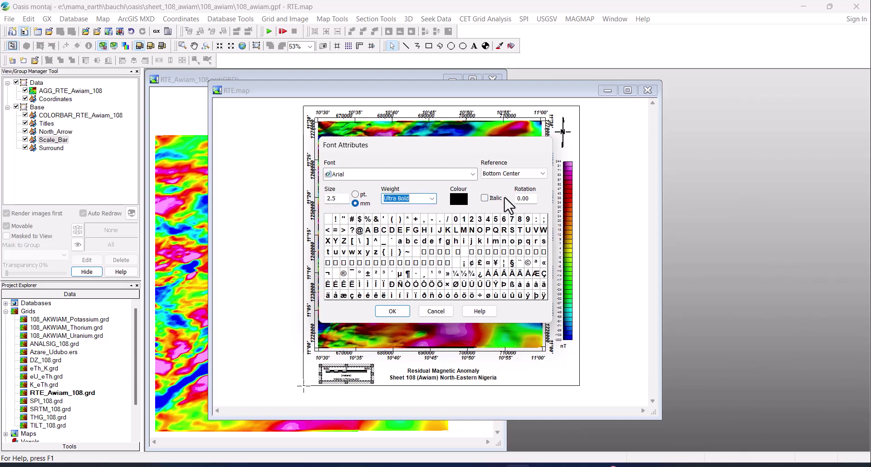
pyautogui.click(393, 313)
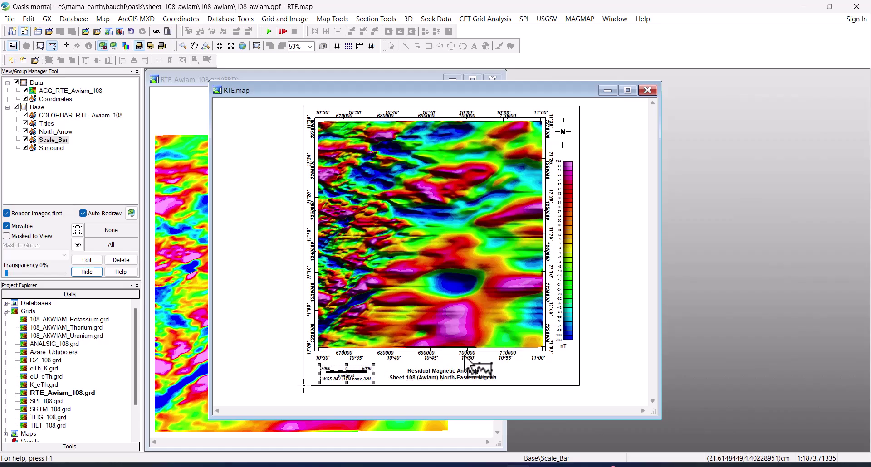
pyautogui.click(421, 369)
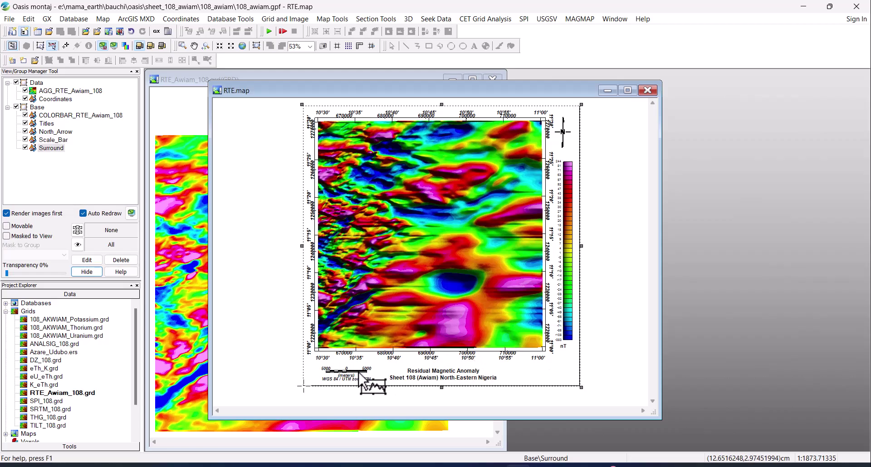
pyautogui.click(454, 374)
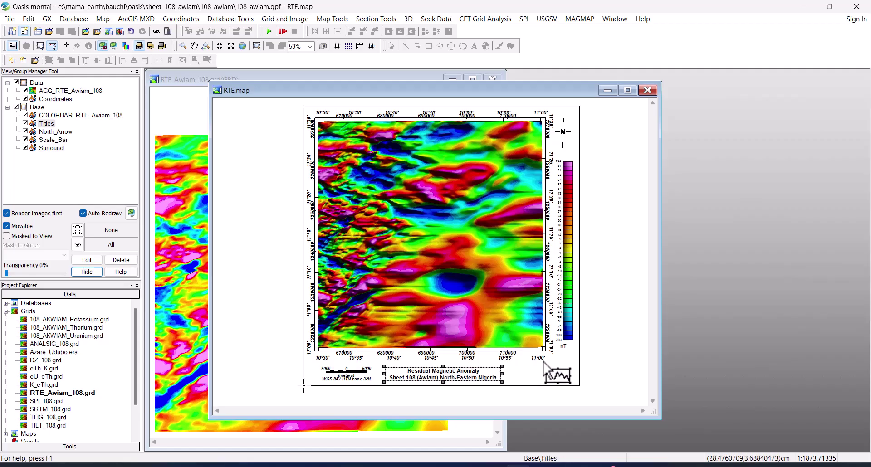
pyautogui.click(466, 238)
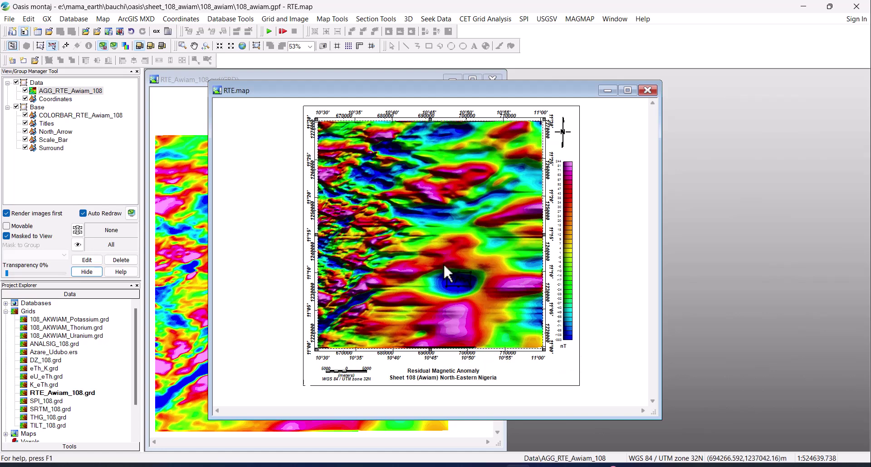
pyautogui.click(412, 237)
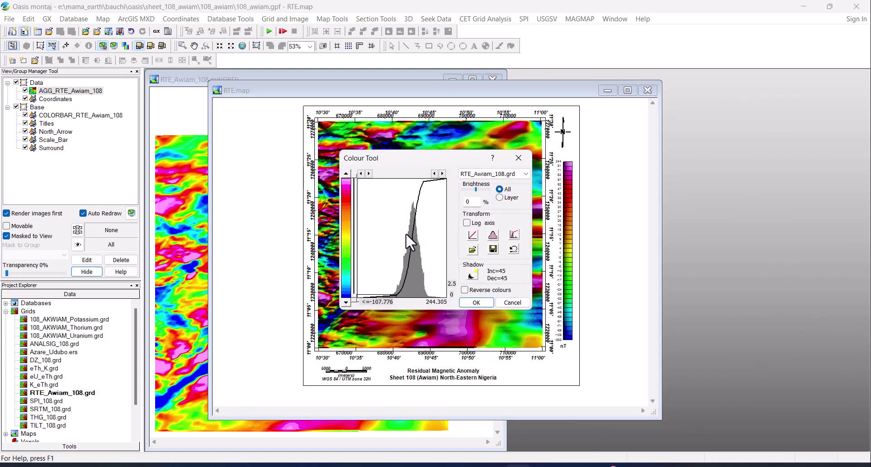
pyautogui.click(519, 158)
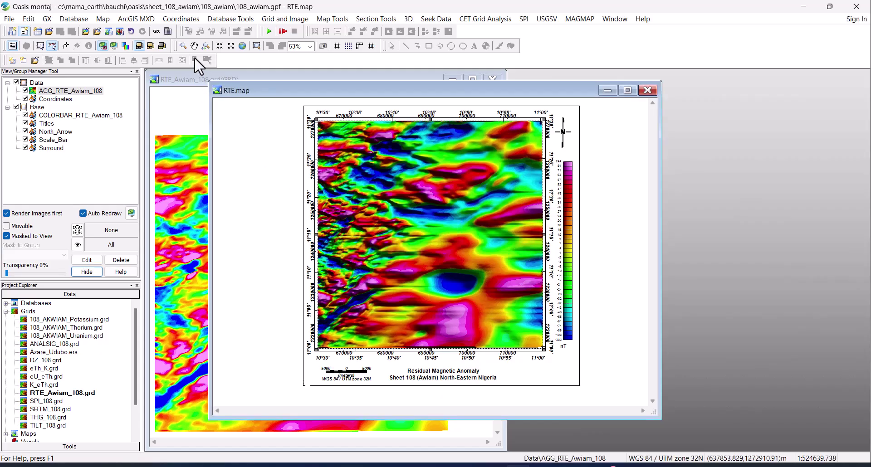
# Export the full map as a GeoTIFF at 500 dots per inch, saved as RTE in the 108_Awiam folder
pyautogui.click(101, 20)
pyautogui.click(119, 168)
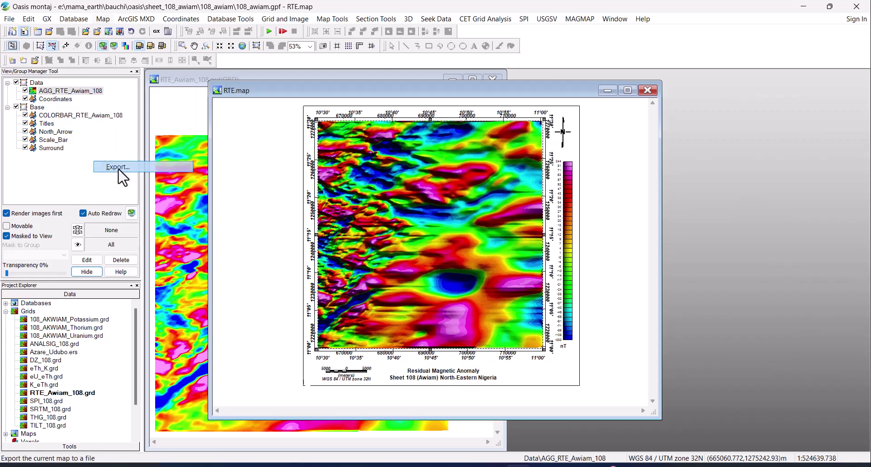
pyautogui.click(433, 173)
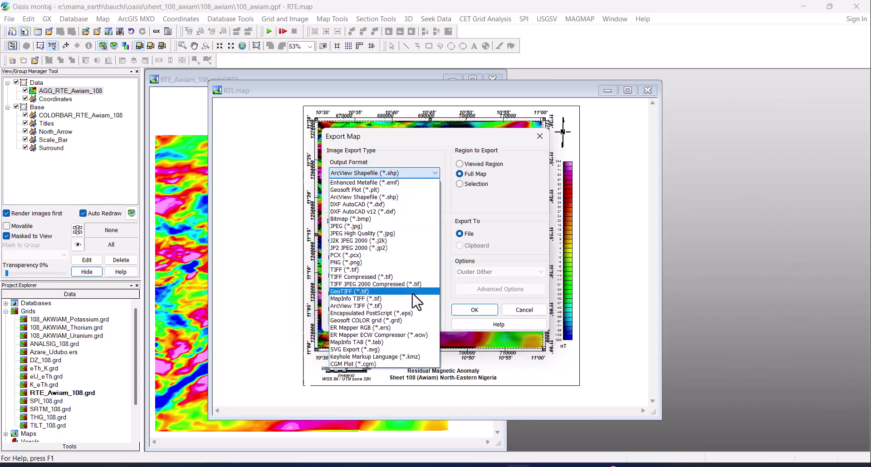
pyautogui.click(411, 292)
pyautogui.moveTo(404, 240); pyautogui.dragTo(355, 240)
pyautogui.write('500')
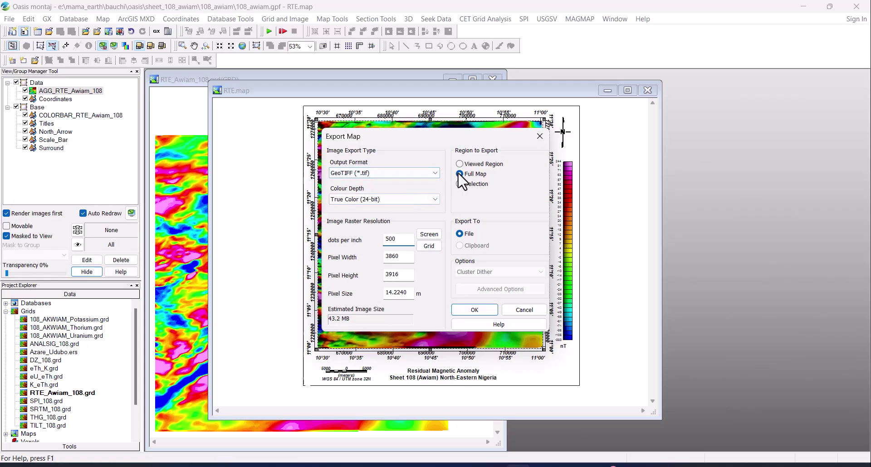
pyautogui.click(475, 310)
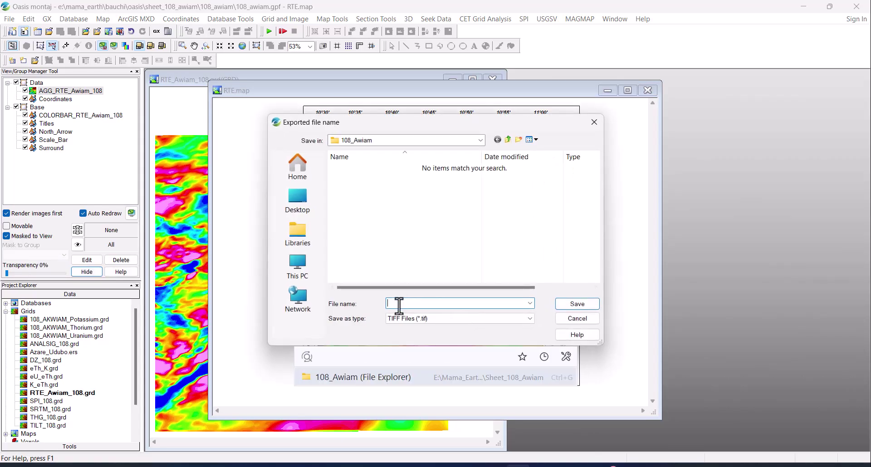
pyautogui.write('RTE')
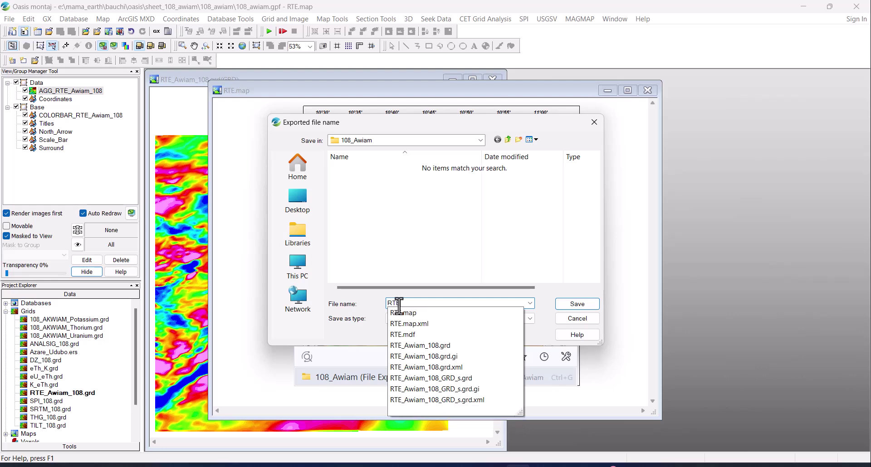
pyautogui.press('Escape')
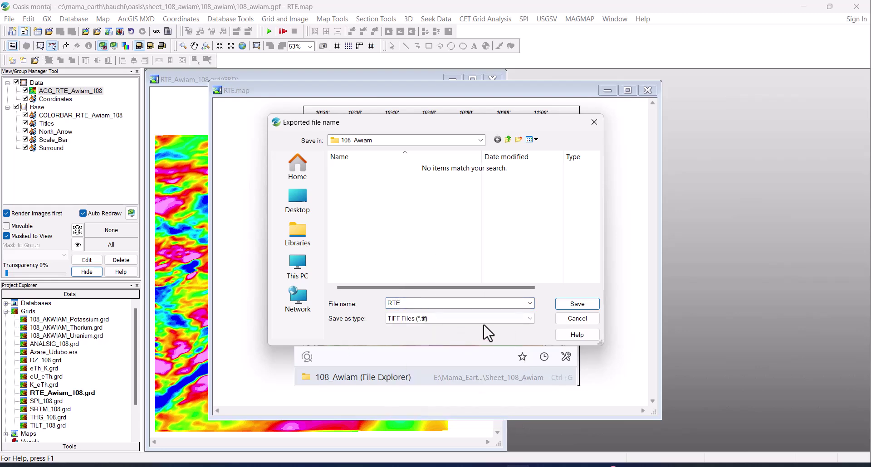
pyautogui.click(577, 306)
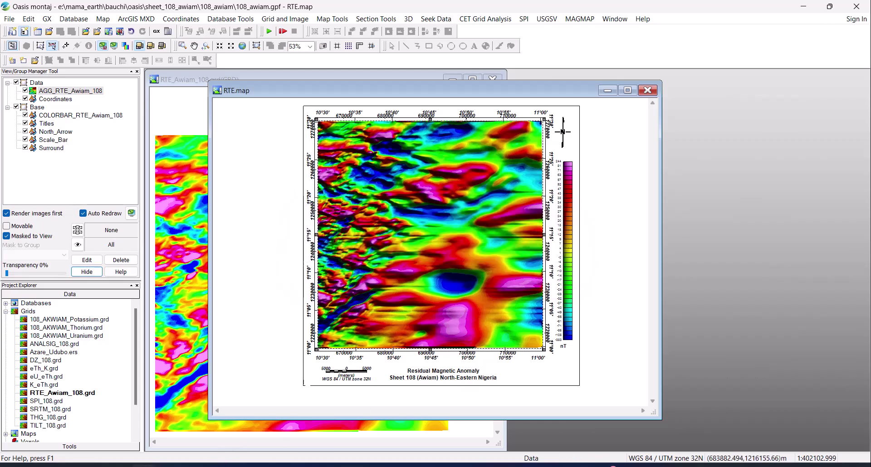
# Switch to File Explorer, sort the 108_Awiam folder by date modified, and inspect the exported RTE.tif at full window size
pyautogui.hotkey('alt', 'Tab')
pyautogui.scroll(9, 300, 208)
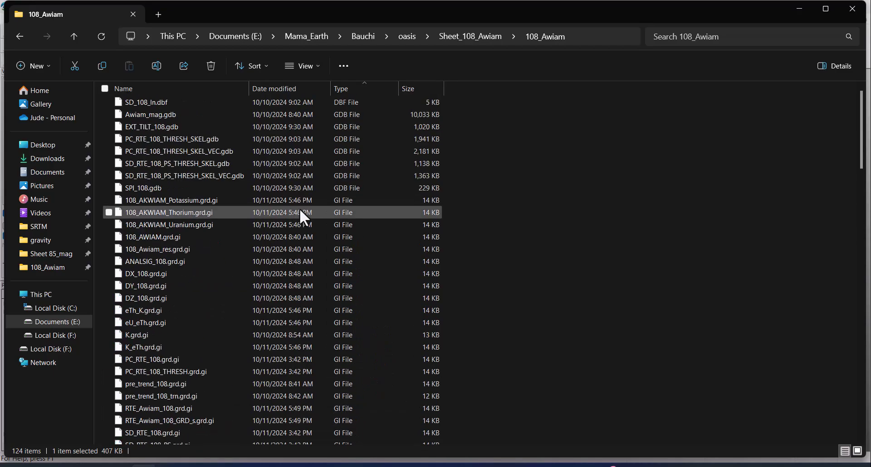
pyautogui.click(306, 91)
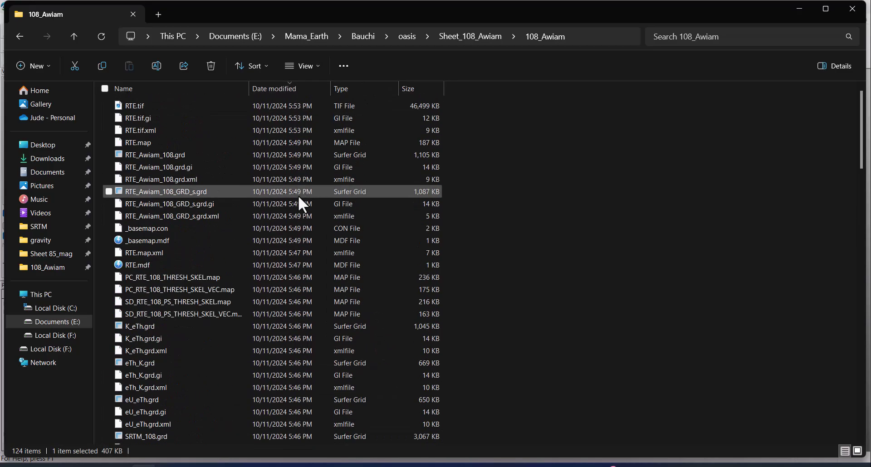
pyautogui.click(350, 105)
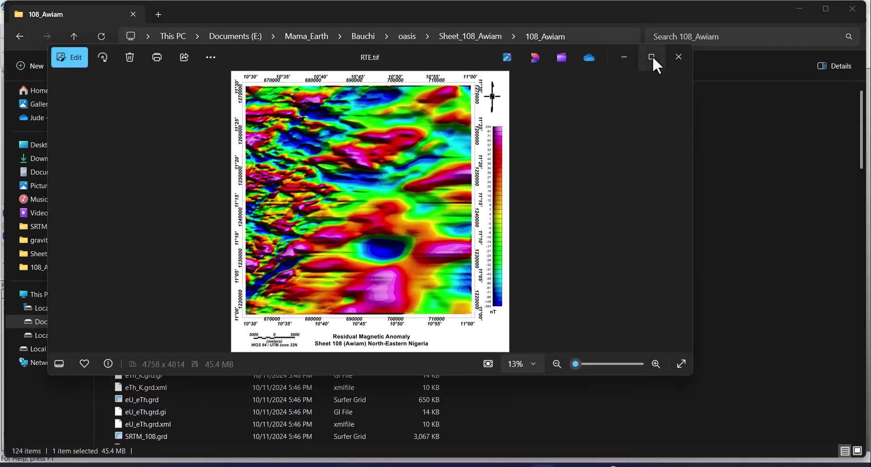
pyautogui.click(652, 56)
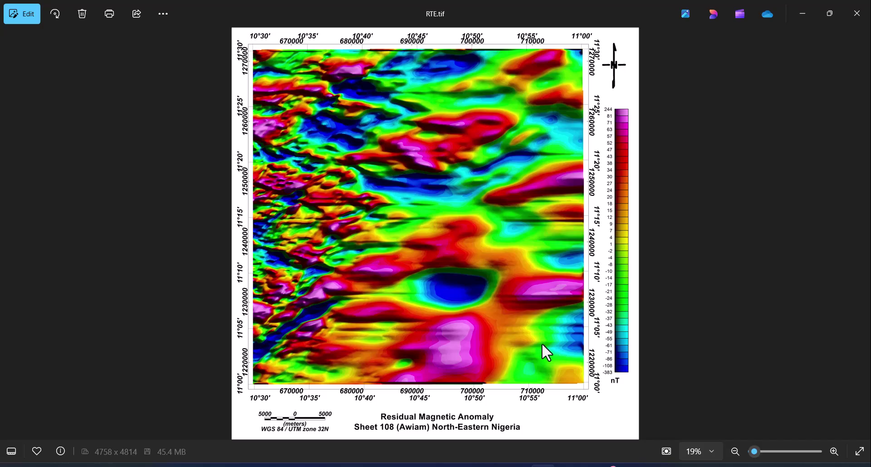
pyautogui.click(858, 14)
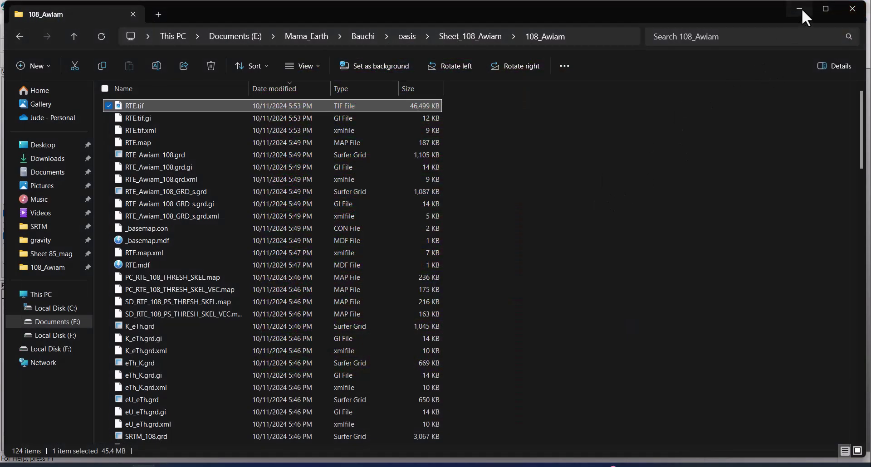
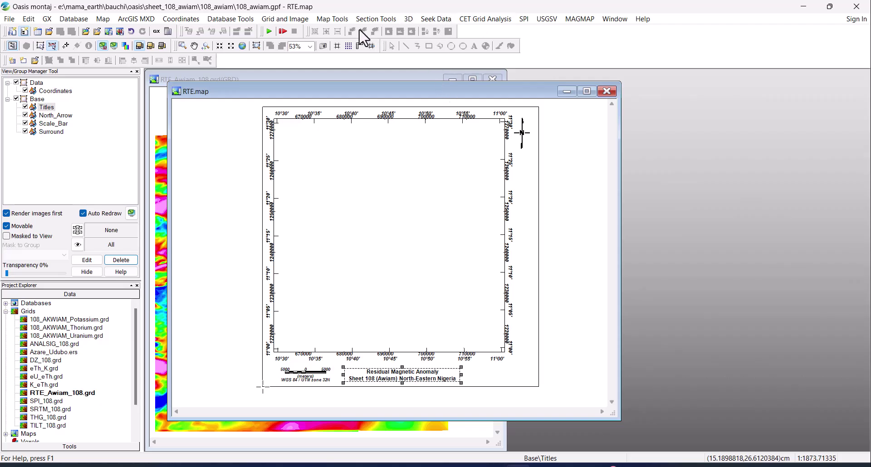
# Display the TILT_108 grid on the current map with shadow, colour bar and a calculated vertical scale factor of 1330
pyautogui.click(285, 19)
pyautogui.moveTo(295, 45)
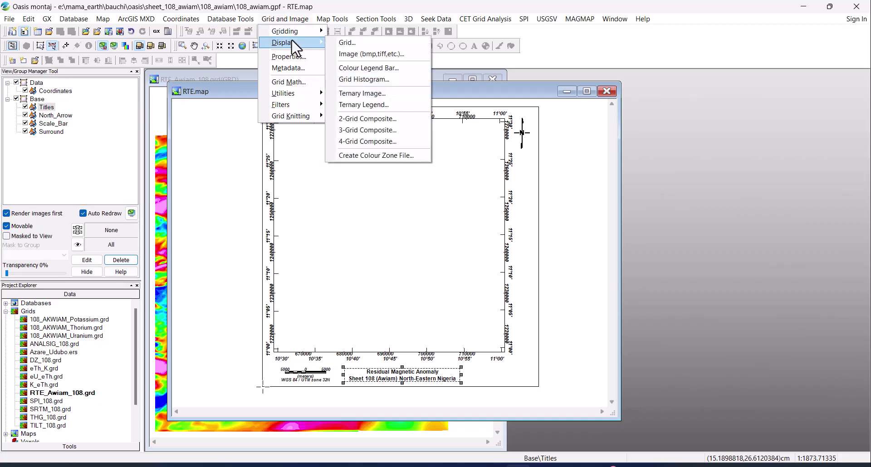
pyautogui.click(353, 44)
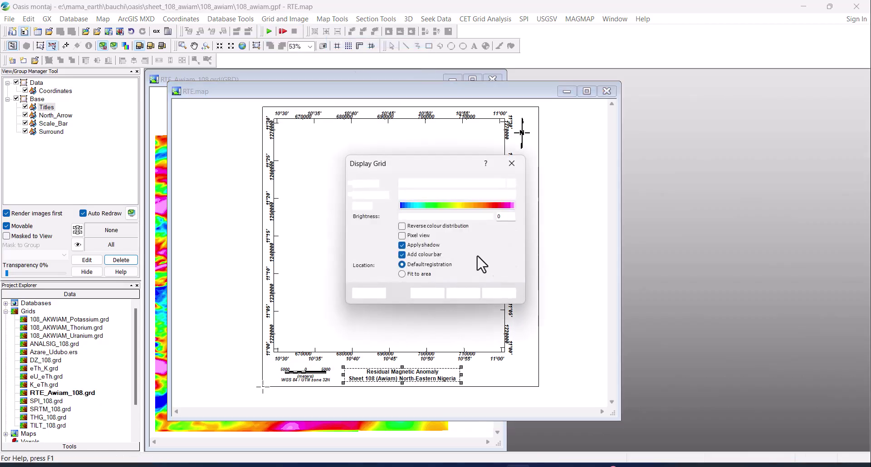
pyautogui.click(501, 183)
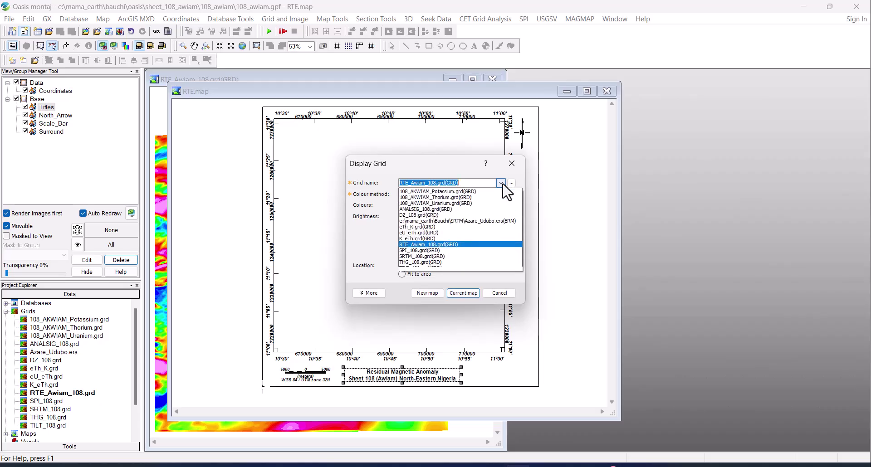
pyautogui.click(440, 267)
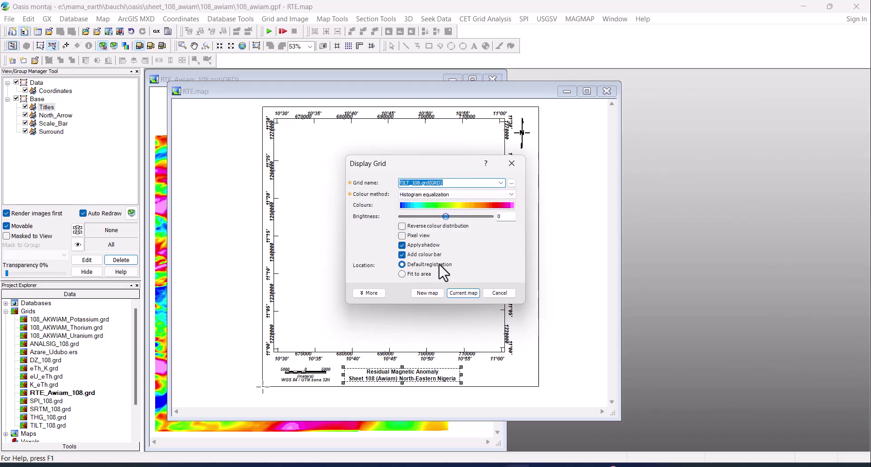
pyautogui.click(371, 292)
pyautogui.click(396, 312)
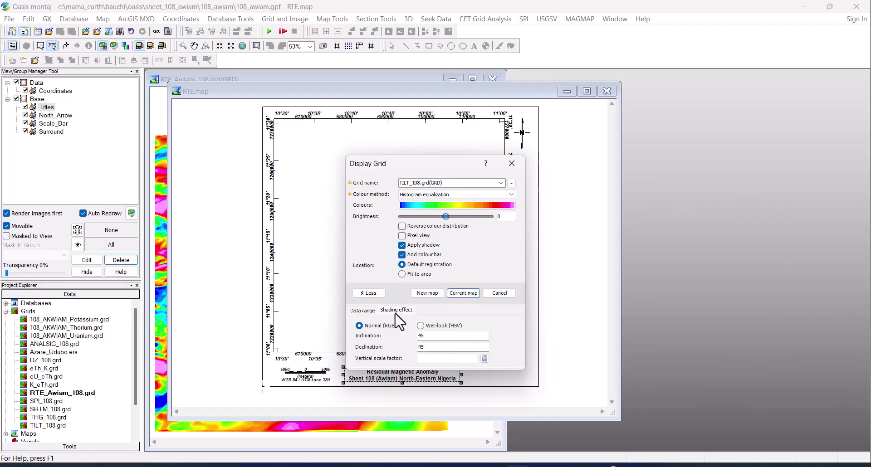
pyautogui.click(484, 359)
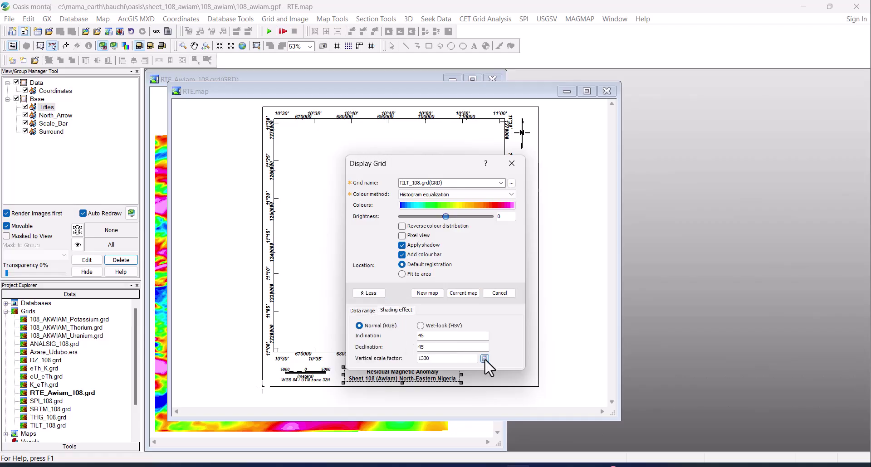
pyautogui.click(462, 294)
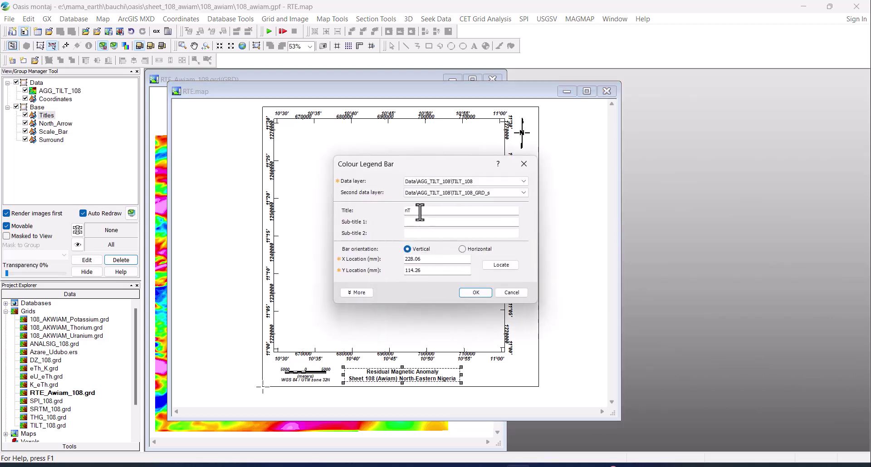
# Add the colour bar titled radians with three label decimals and posted end values, and place it below the north arrow
pyautogui.moveTo(420, 212); pyautogui.dragTo(377, 212)
pyautogui.click(357, 294)
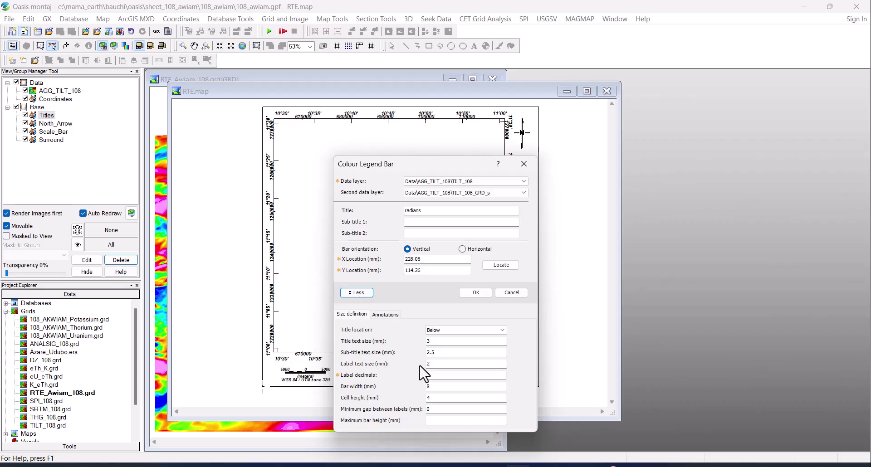
pyautogui.doubleClick(438, 376)
pyautogui.click(390, 316)
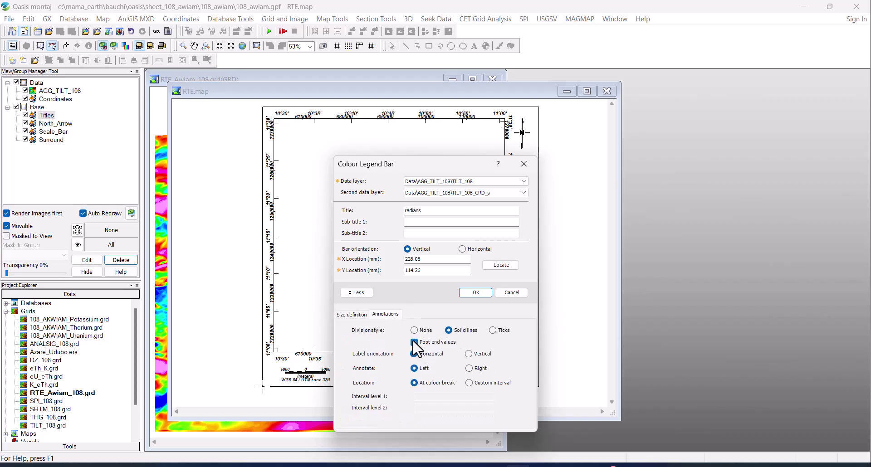
pyautogui.click(474, 294)
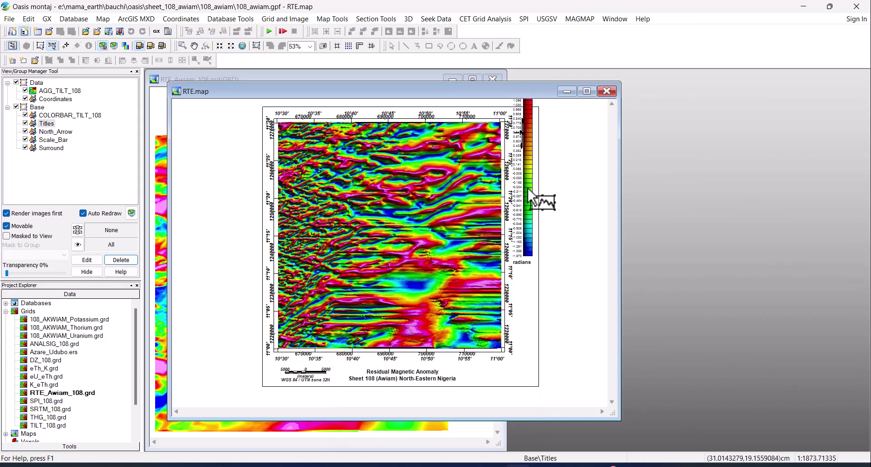
pyautogui.click(79, 117)
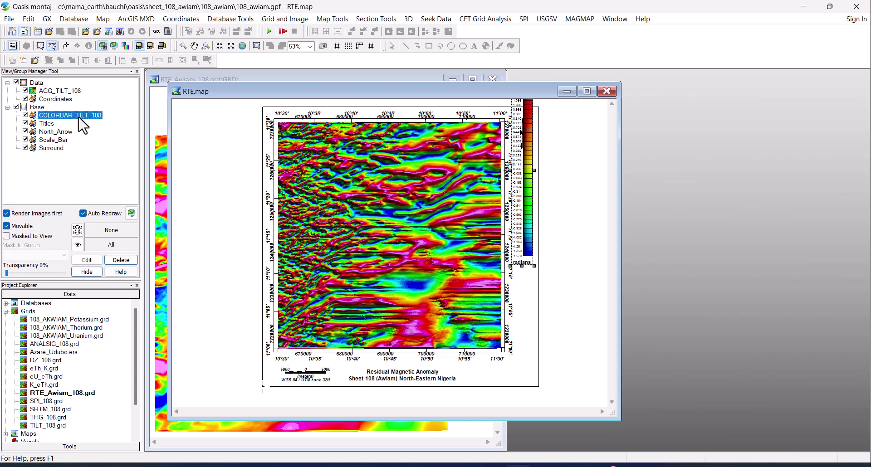
pyautogui.moveTo(524, 181); pyautogui.dragTo(527, 266)
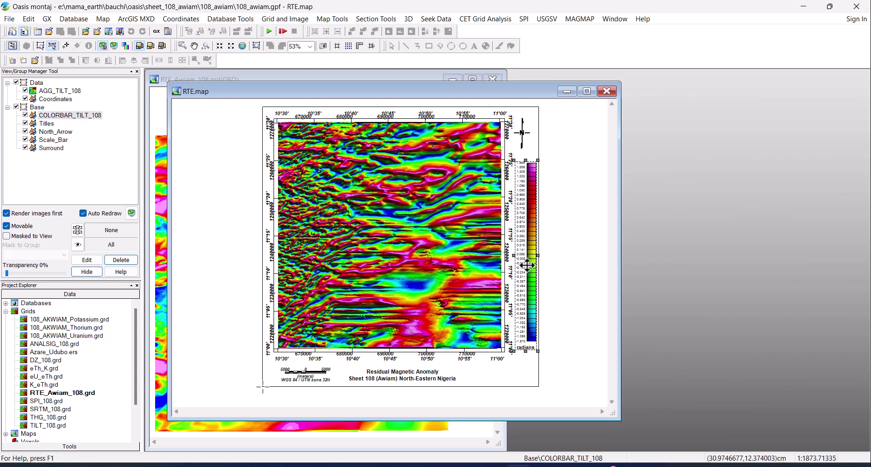
# Change the first title line below the map to Tilt Derivative
pyautogui.click(427, 379)
pyautogui.doubleClick(424, 371)
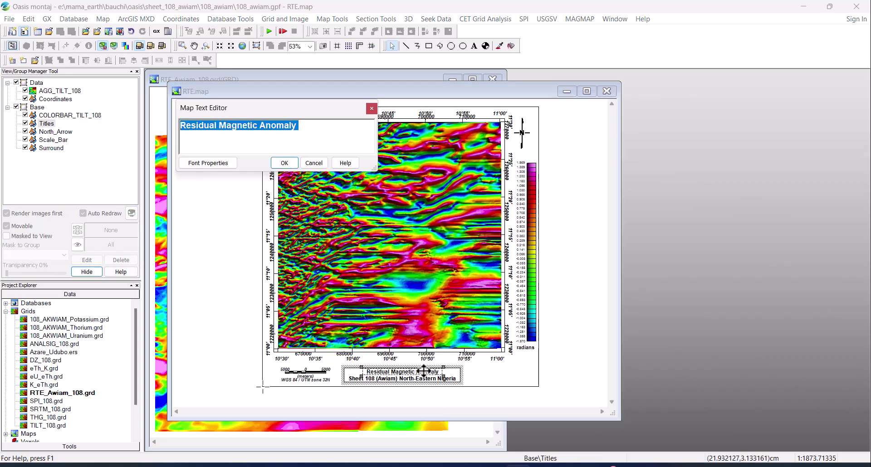
pyautogui.write('Til')
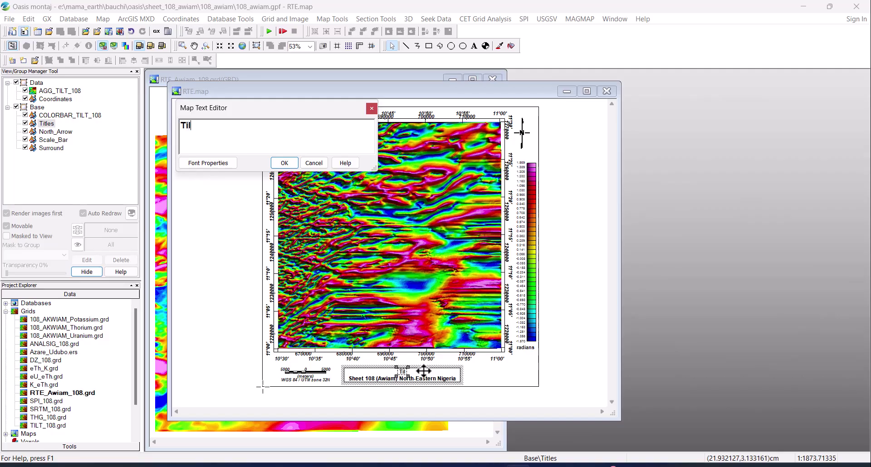
pyautogui.write('t Deri')
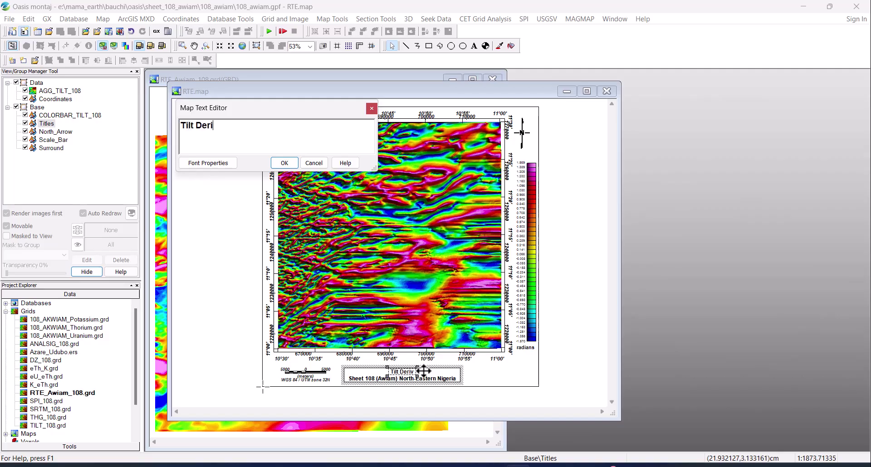
pyautogui.write('vative')
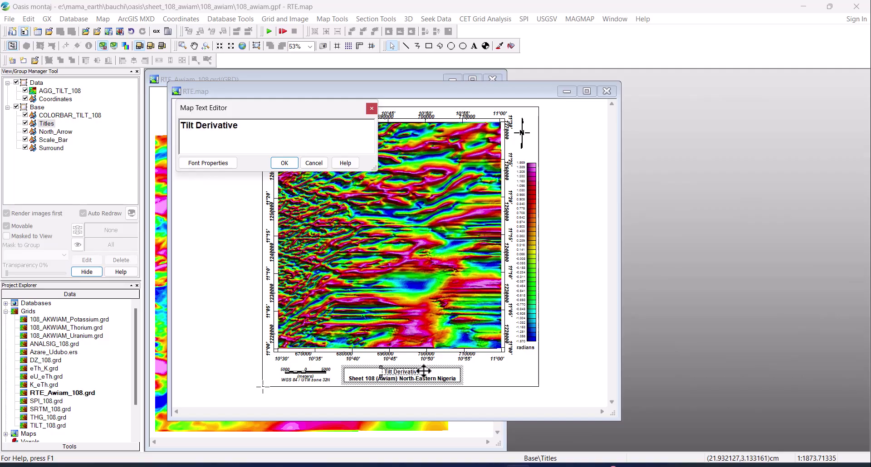
pyautogui.click(284, 162)
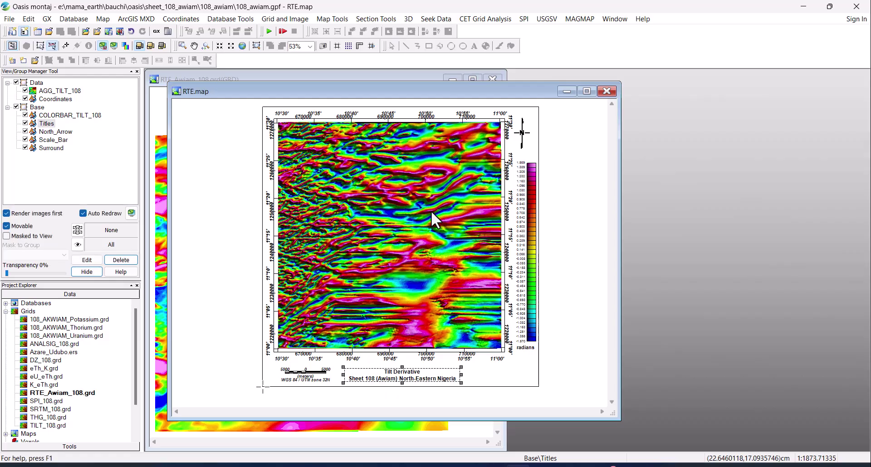
# Export the full tilt derivative map as a GeoTIFF at 500 dots per inch, saved as Tilt
pyautogui.click(105, 19)
pyautogui.click(180, 167)
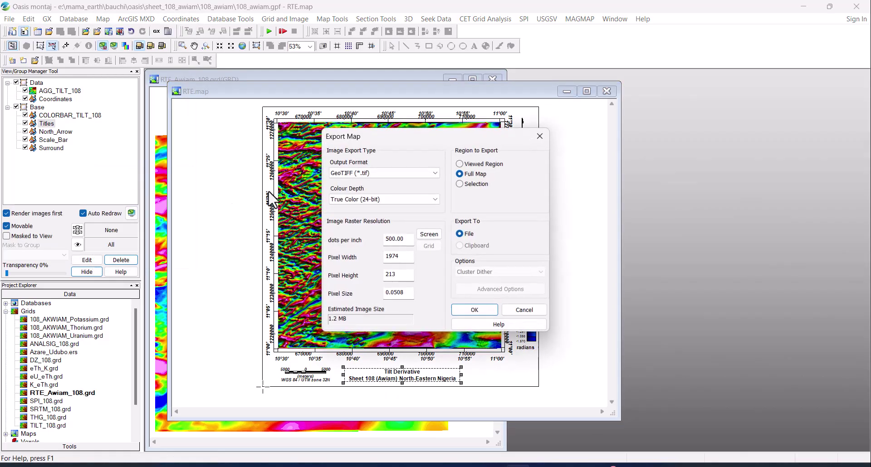
pyautogui.click(475, 311)
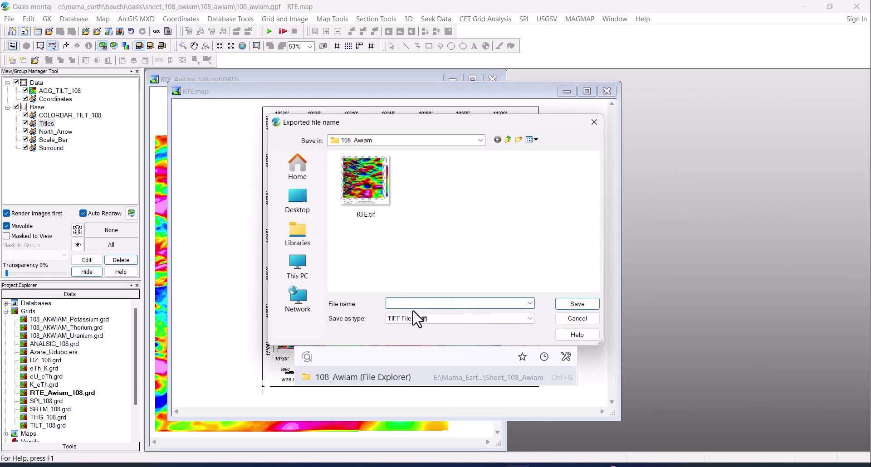
pyautogui.write('TI')
pyautogui.press('BackSpace')
pyautogui.press('BackSpace')
pyautogui.write('Tilt')
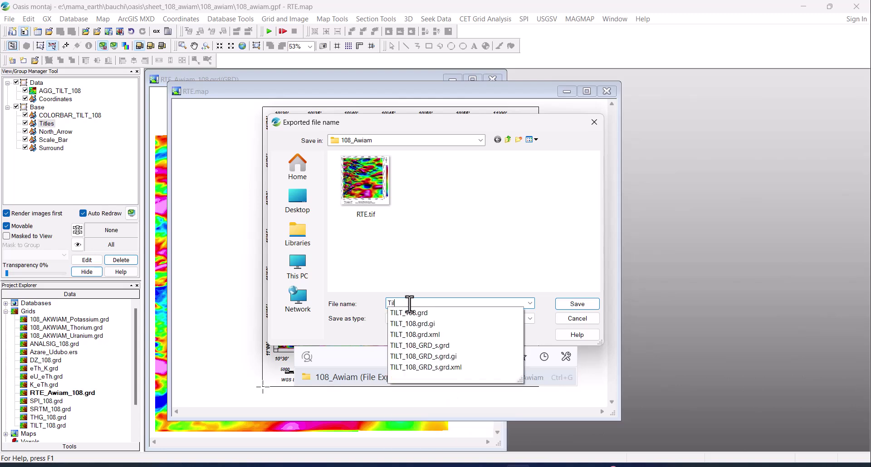
pyautogui.click(581, 304)
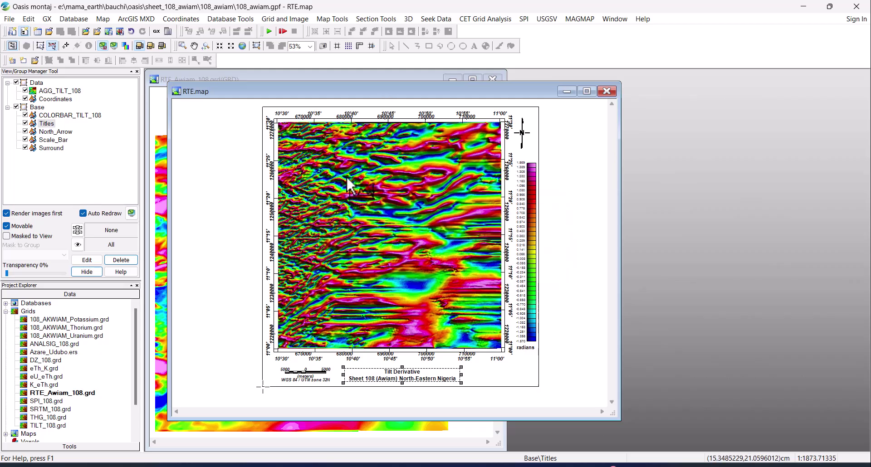
# Delete the tilt derivative grid layer and its colour bar from the map, keeping the rest of the layout
pyautogui.click(329, 198)
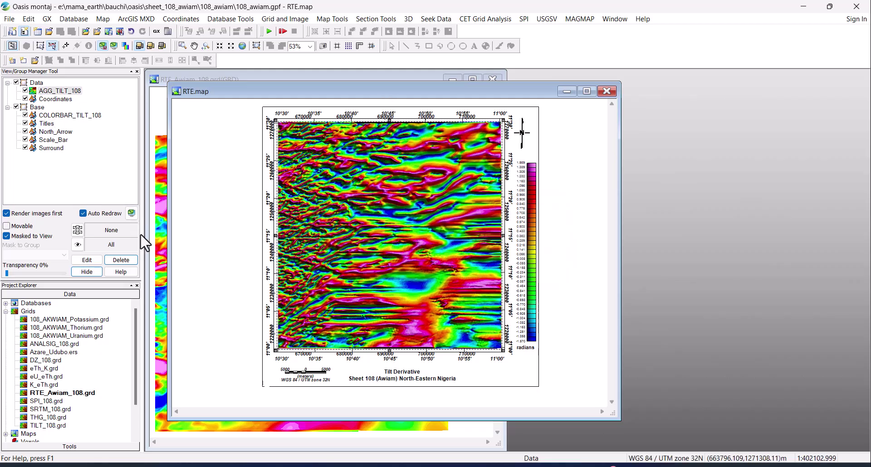
pyautogui.click(121, 260)
pyautogui.click(87, 108)
pyautogui.click(120, 260)
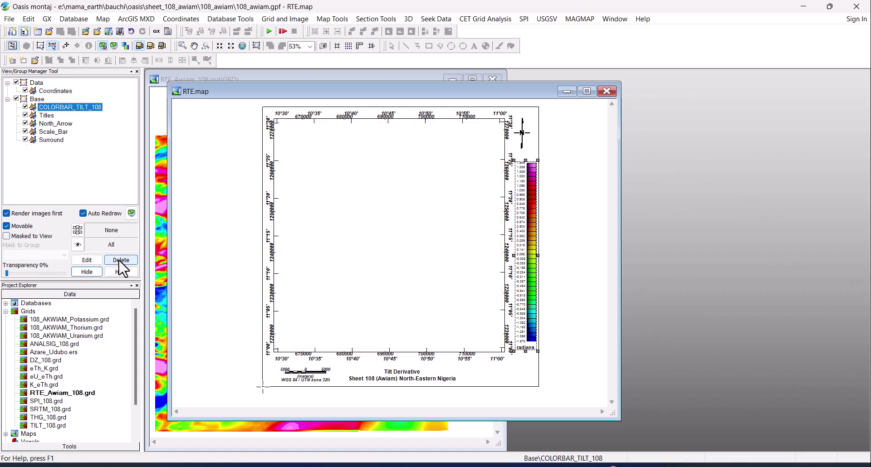
# Display the 108_AKWIAM_Potassium grid on the current map with histogram equalization, shadow, colour bar and a calculated vertical scale factor
pyautogui.click(340, 20)
pyautogui.moveTo(300, 19)
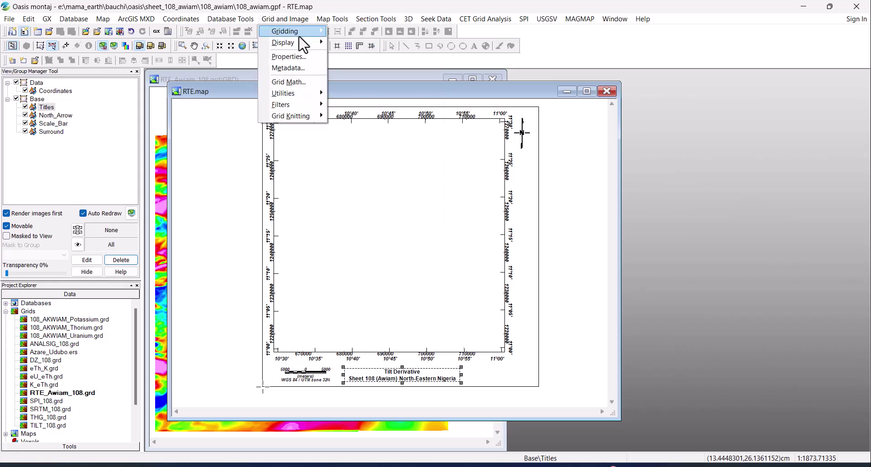
pyautogui.moveTo(305, 43)
pyautogui.click(365, 43)
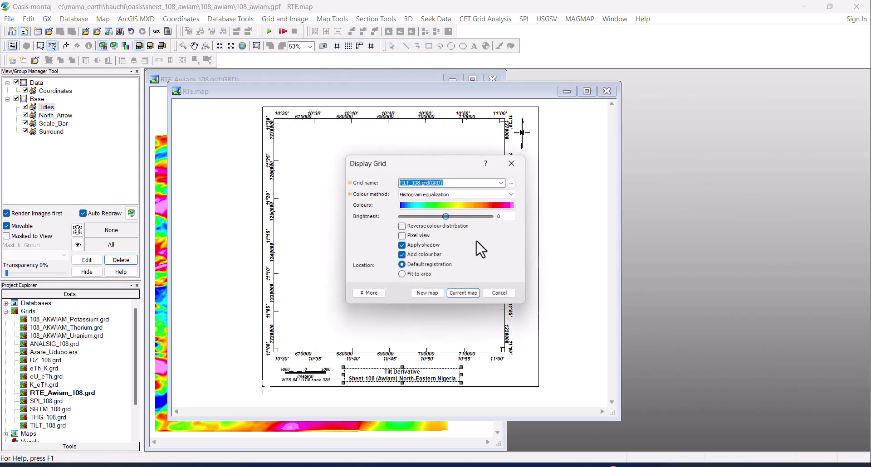
pyautogui.click(501, 183)
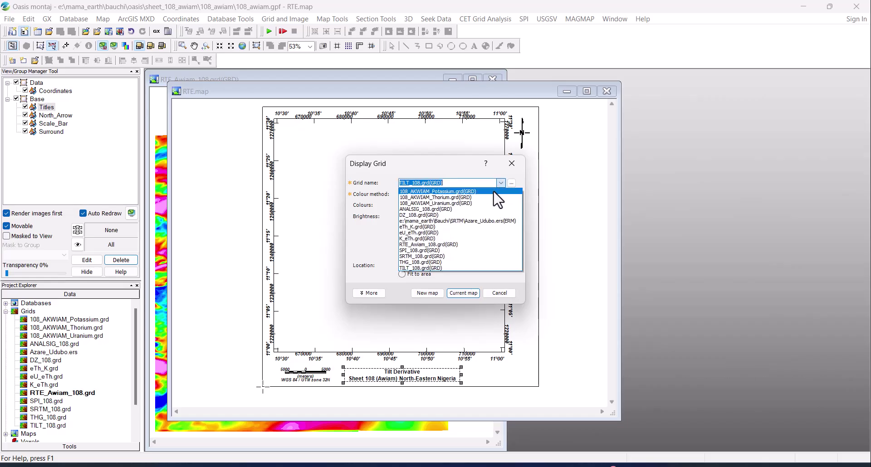
pyautogui.click(493, 191)
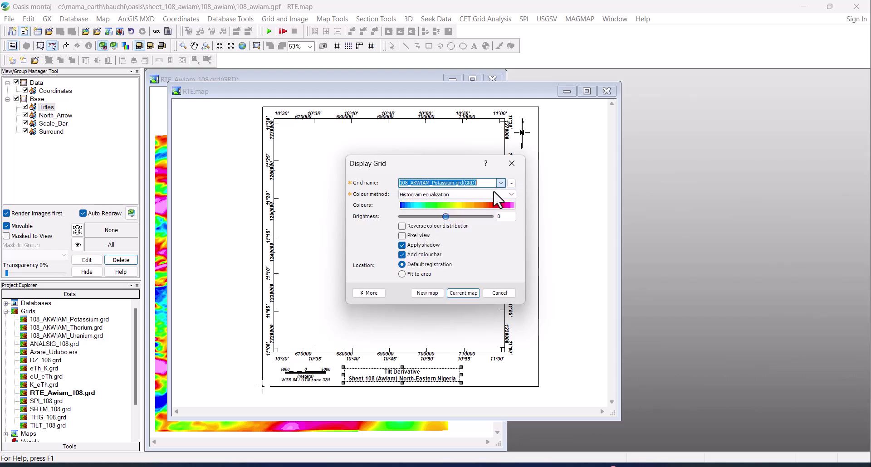
pyautogui.click(380, 292)
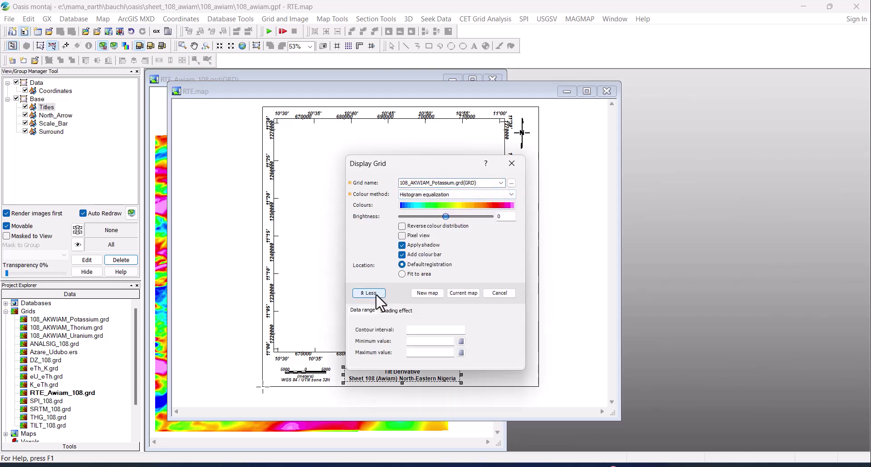
pyautogui.click(396, 310)
pyautogui.click(484, 358)
pyautogui.click(465, 293)
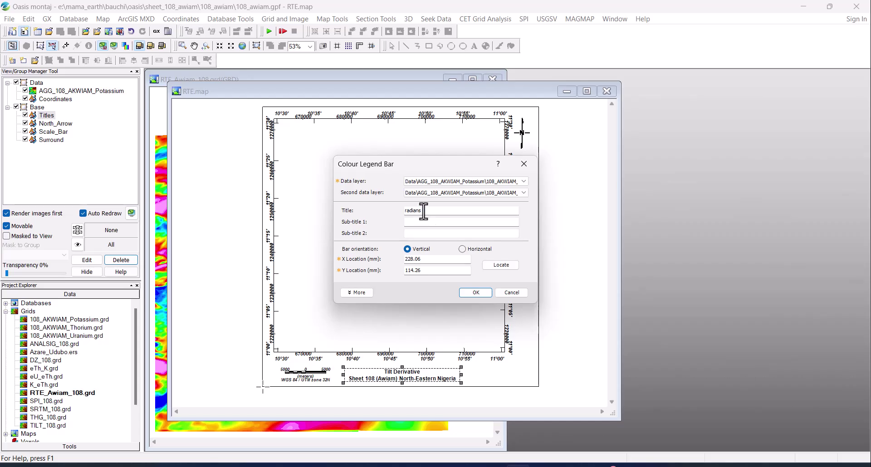
# Add the colour bar titled % with three label decimals and posted end values, and place it below the north arrow
pyautogui.doubleClick(402, 210)
pyautogui.click(357, 293)
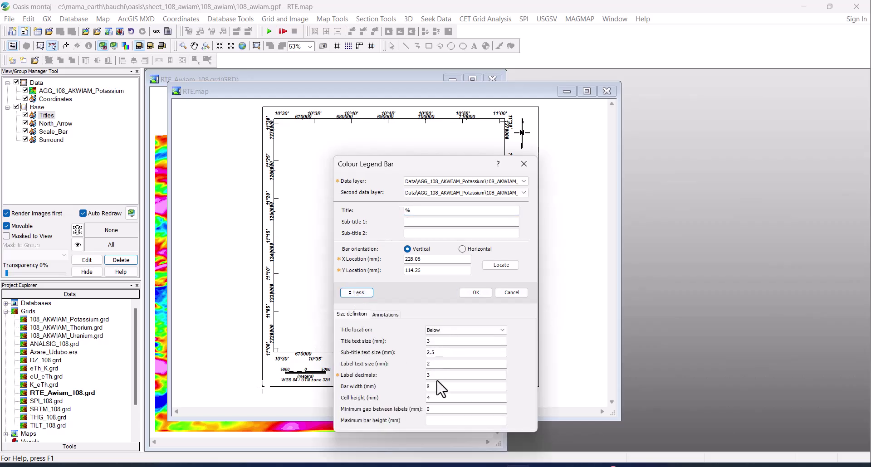
pyautogui.click(386, 314)
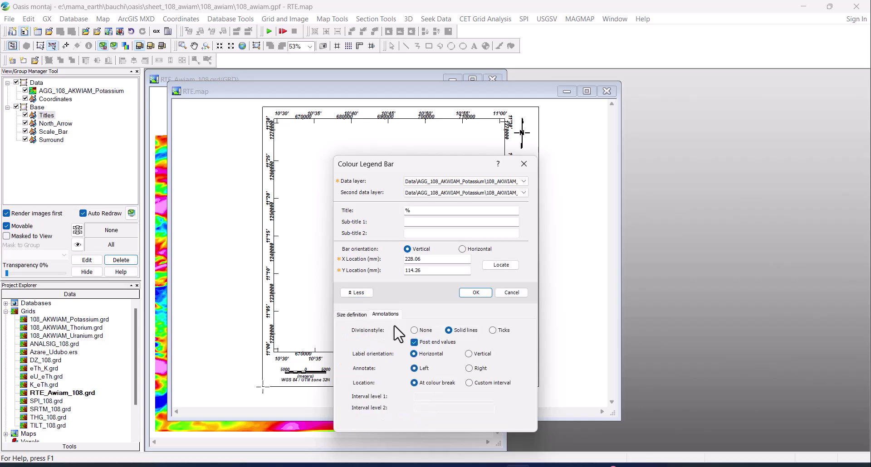
pyautogui.click(470, 293)
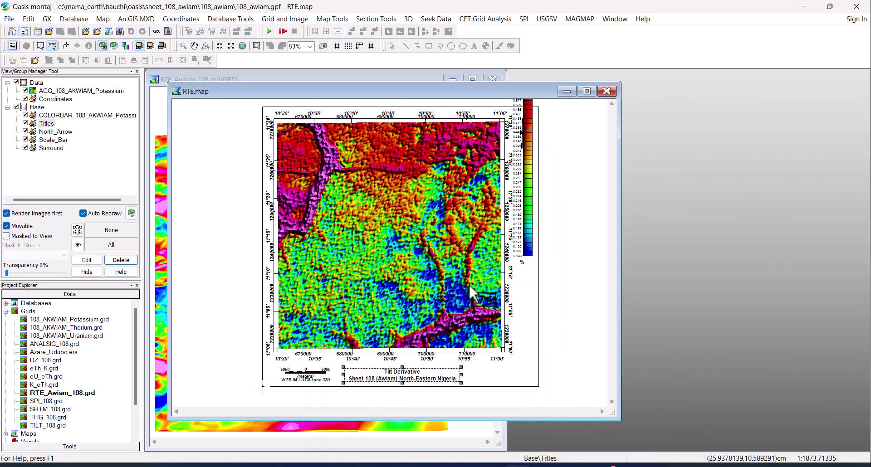
pyautogui.moveTo(531, 207); pyautogui.dragTo(528, 272)
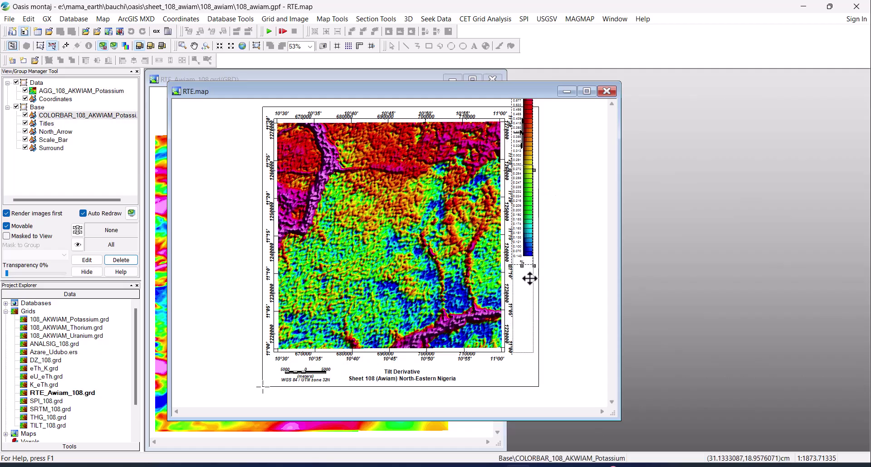
# Change the first title line below the map to Percent Potassium (%K)
pyautogui.click(405, 379)
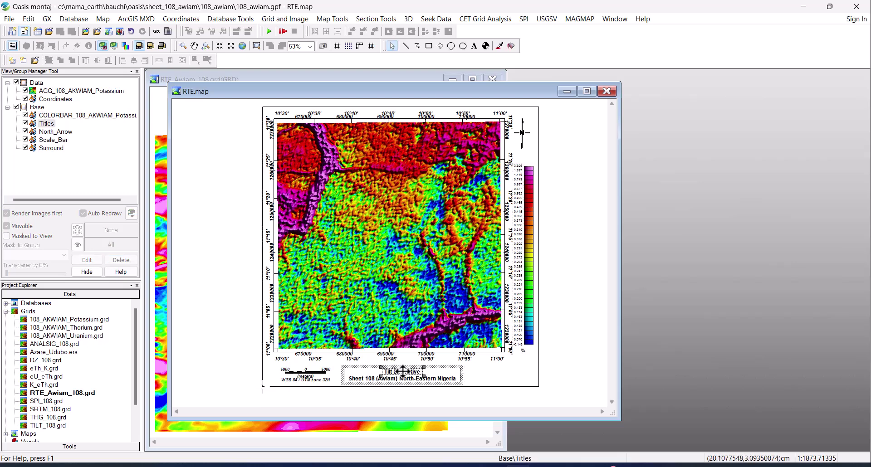
pyautogui.doubleClick(402, 370)
pyautogui.write('P')
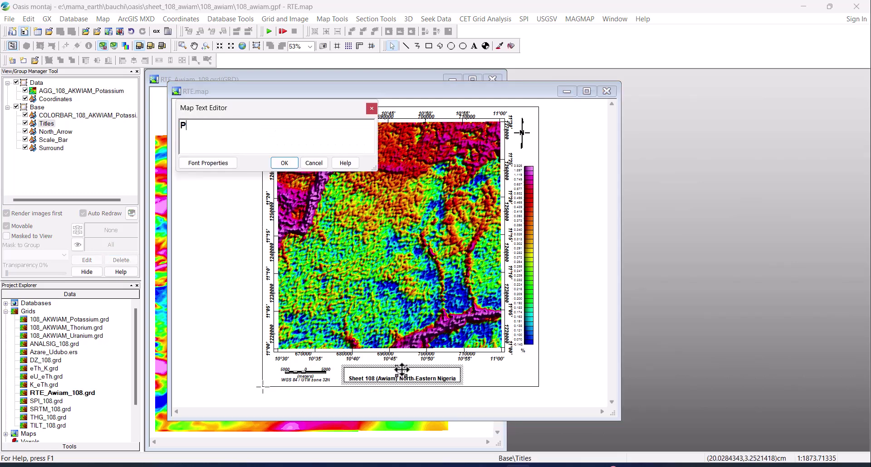
pyautogui.write('ercent Potassiu')
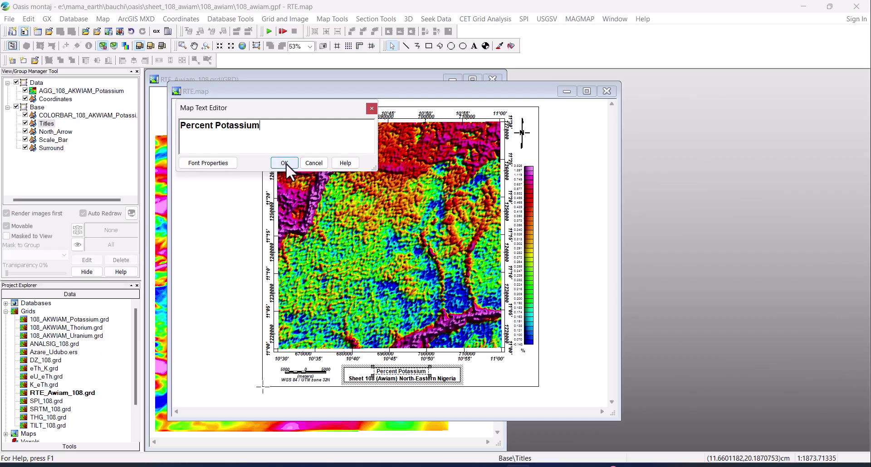
pyautogui.write('m (')
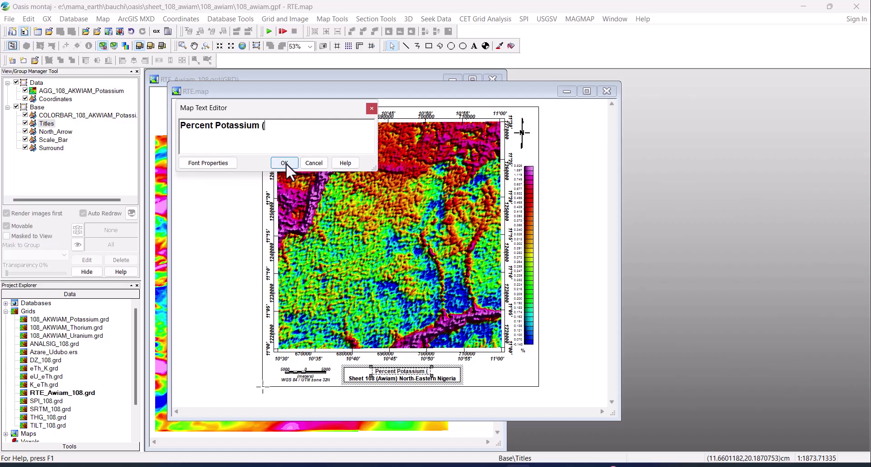
pyautogui.write('%K)')
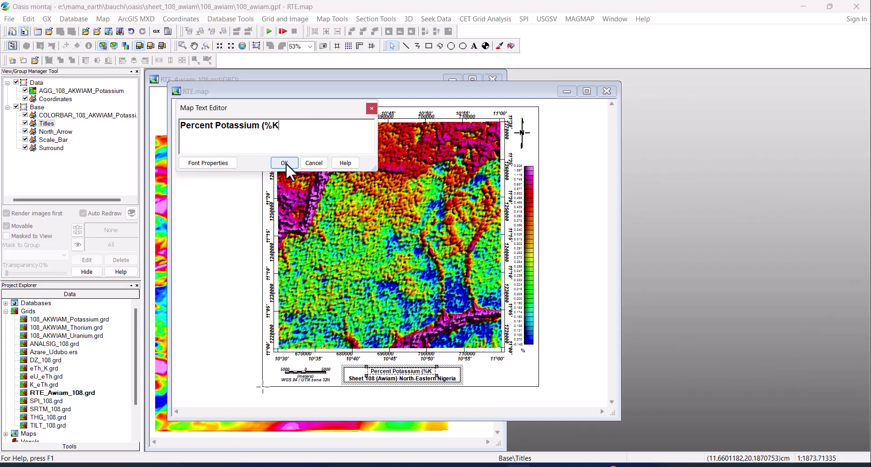
pyautogui.click(284, 163)
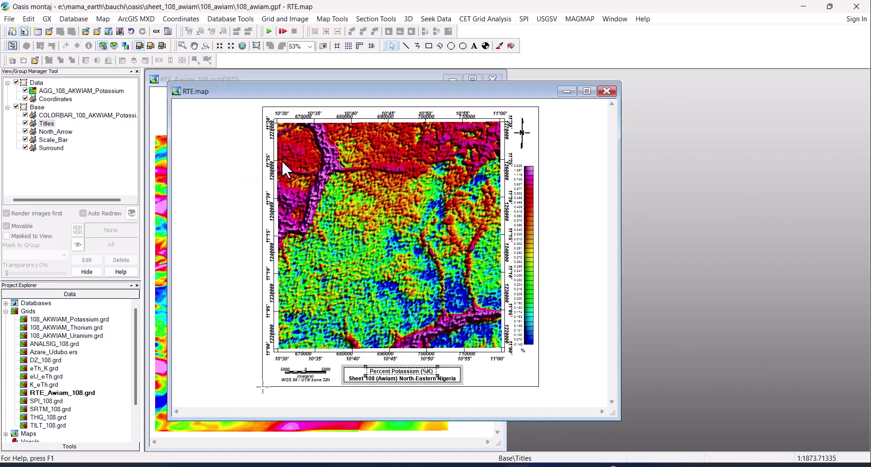
pyautogui.click(445, 230)
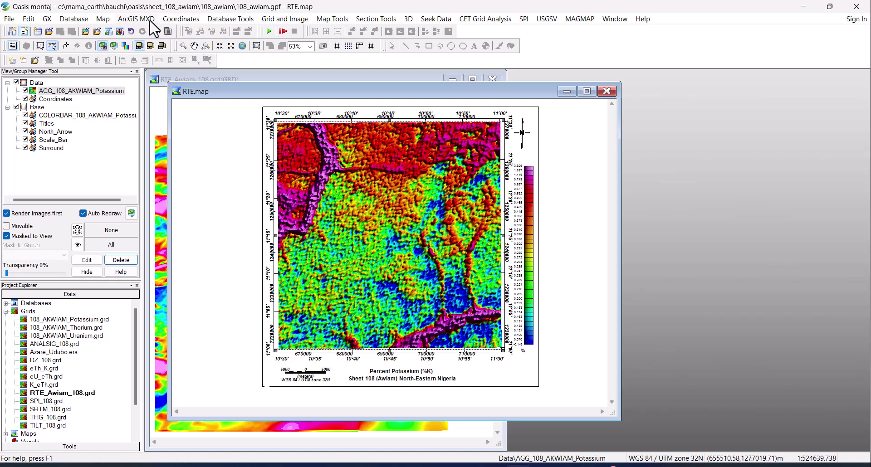
# Export the full potassium map as a true-colour GeoTIFF at 500 dots per inch, saved as K
pyautogui.click(102, 19)
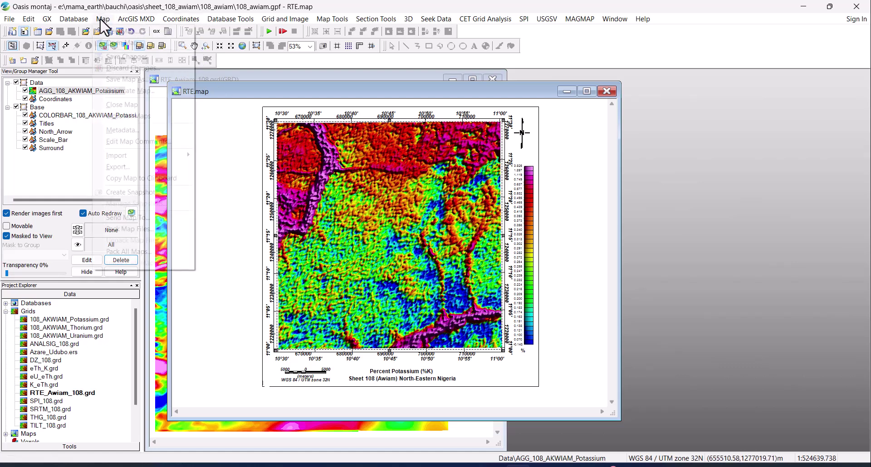
pyautogui.click(129, 167)
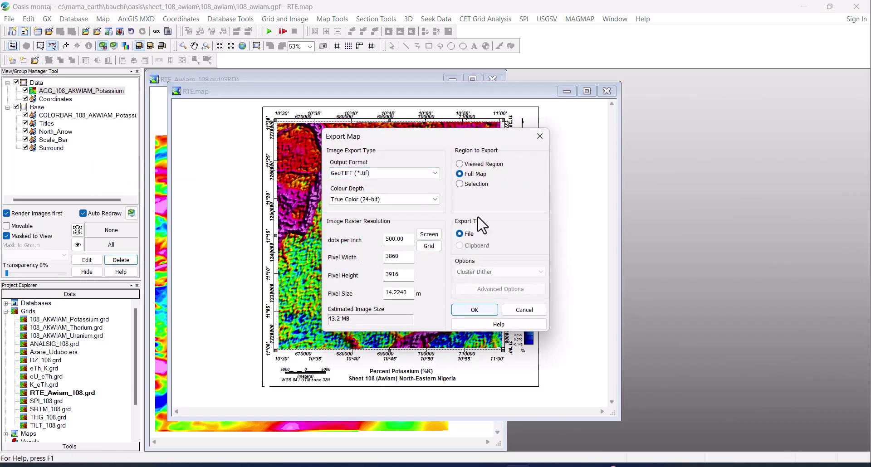
pyautogui.click(480, 311)
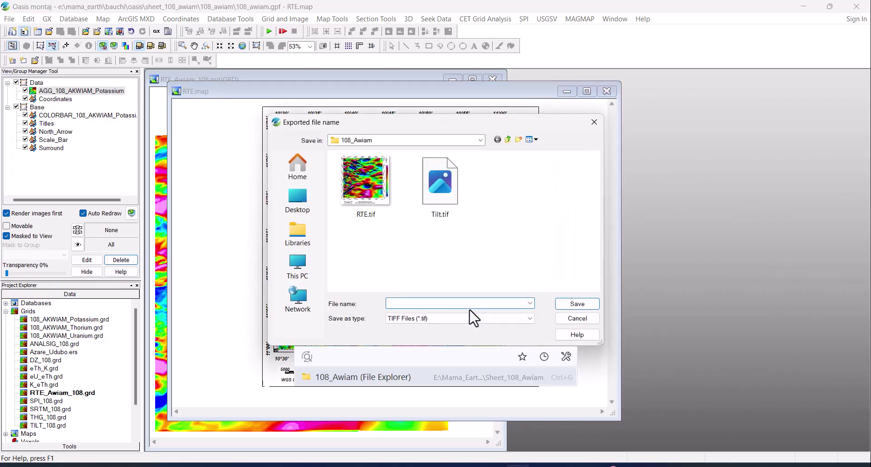
pyautogui.write('K')
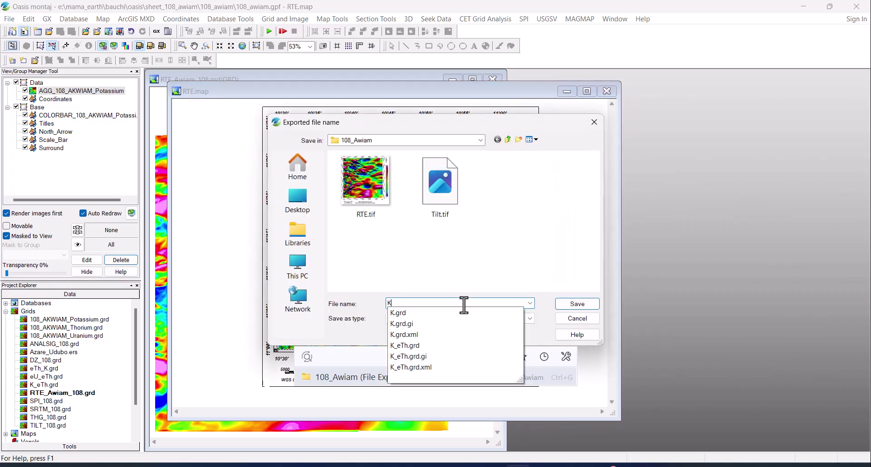
pyautogui.click(572, 305)
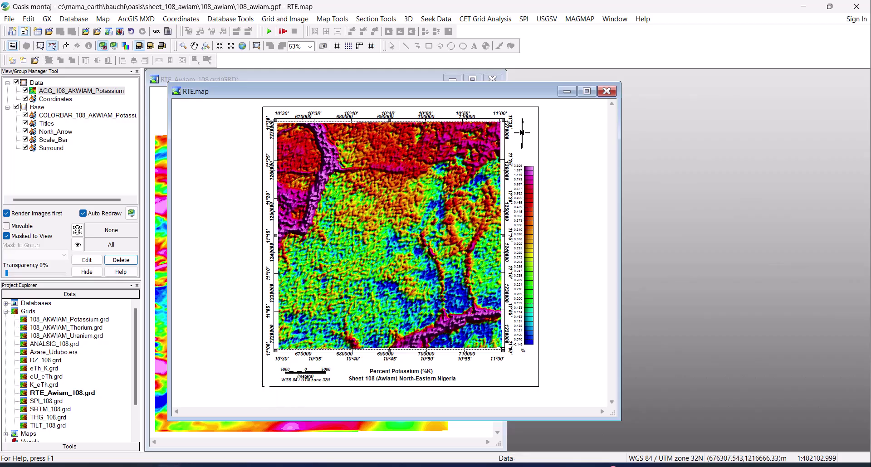
# Switch to the 108_Awiam folder in File Explorer, sort the files newest first, and open K.tif
pyautogui.hotkey('alt', 'Tab')
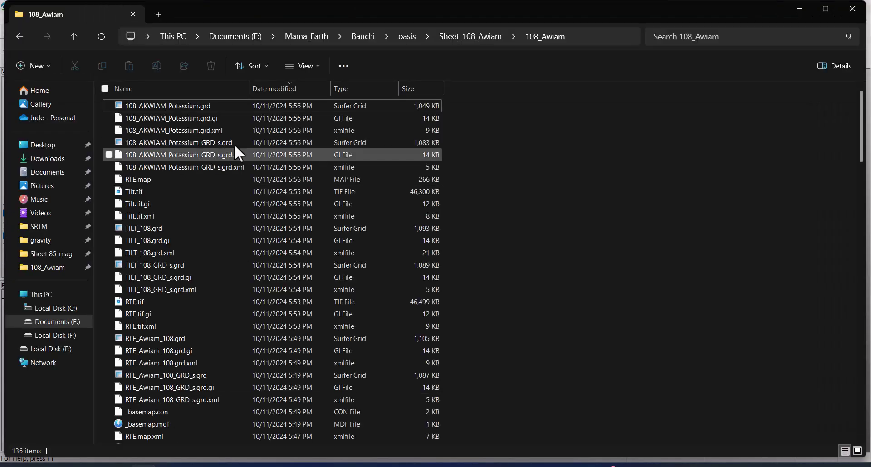
pyautogui.click(311, 91)
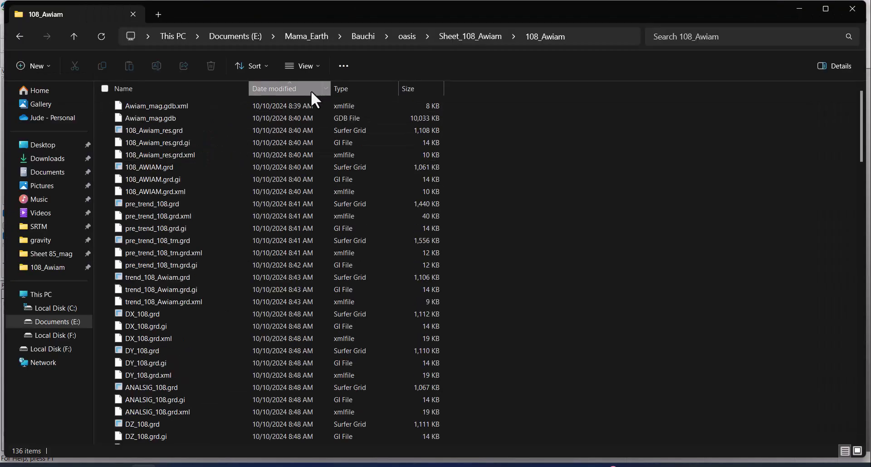
pyautogui.click(311, 91)
pyautogui.click(180, 131)
pyautogui.doubleClick(180, 130)
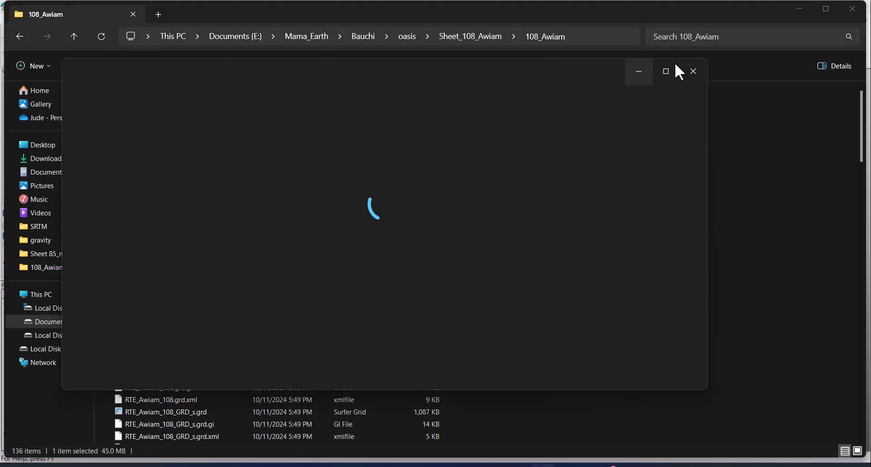
# Examine the exported K, Tilt and RTE maps one after another at full window size, and close the image viewer
pyautogui.click(666, 72)
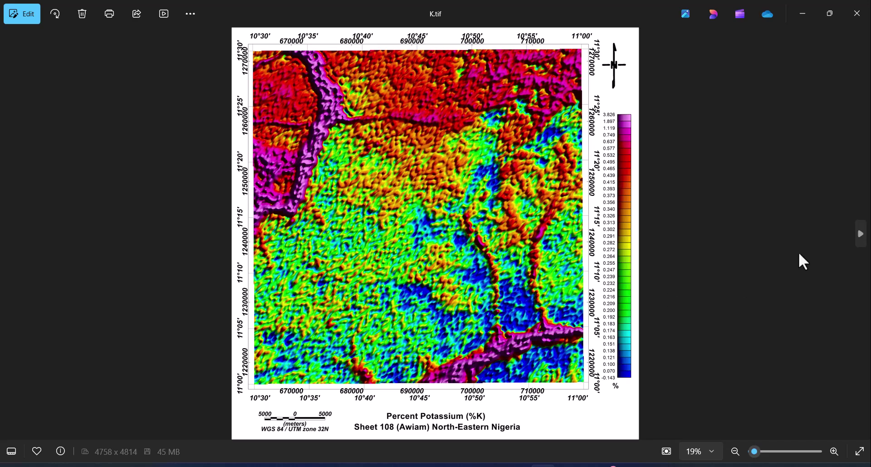
pyautogui.click(862, 236)
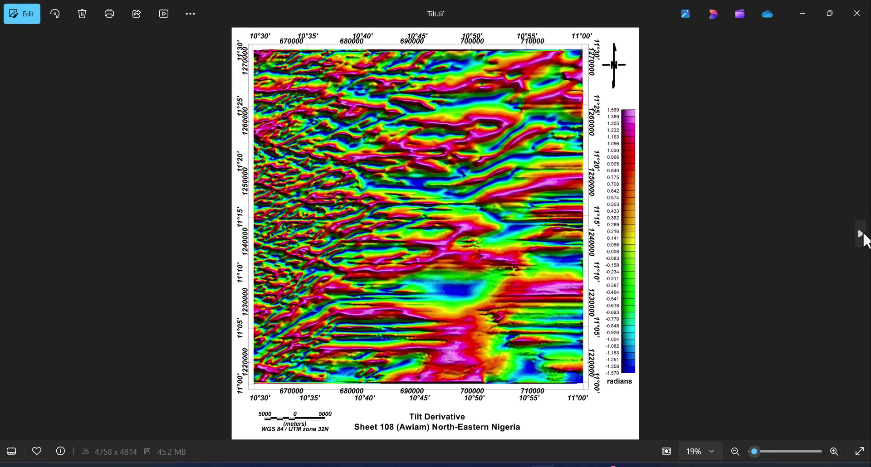
pyautogui.click(864, 235)
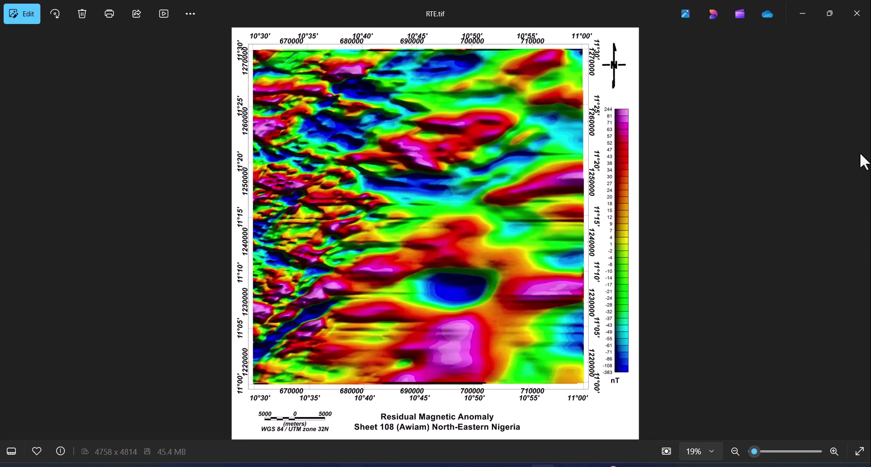
pyautogui.click(857, 14)
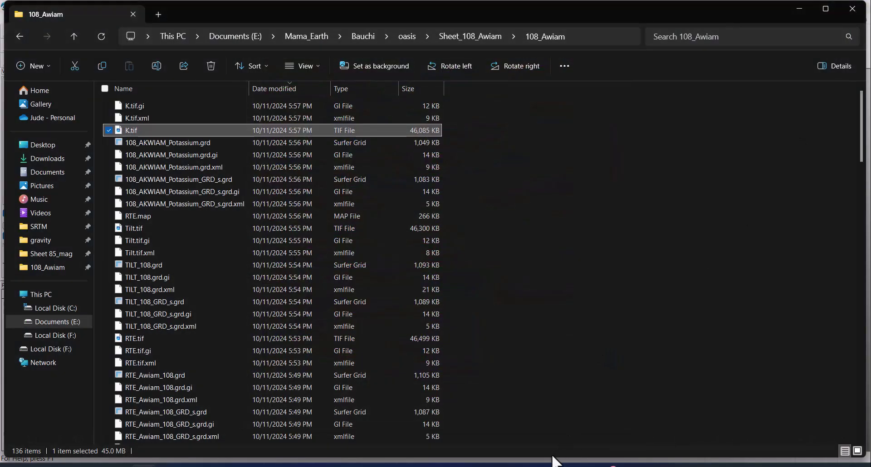